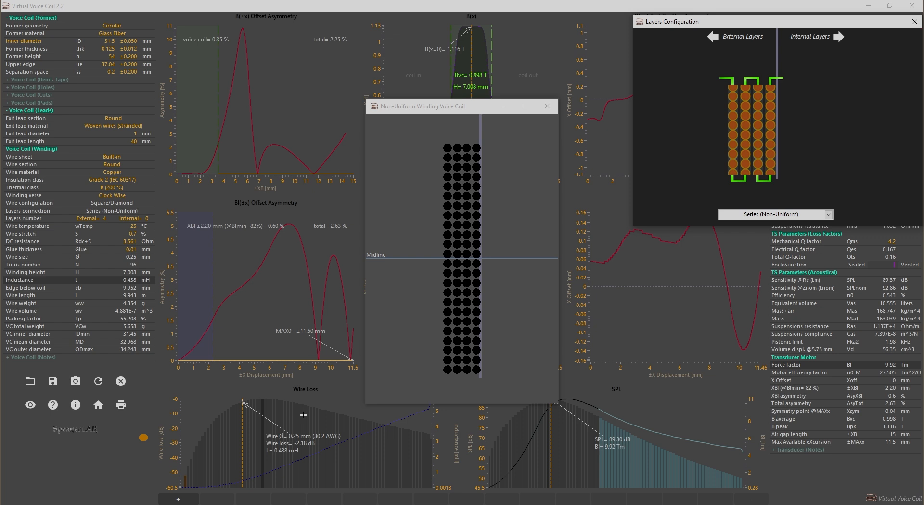
Save the project under the file name test and store the current coil configuration in the first memory slot.
left_click(174, 498)
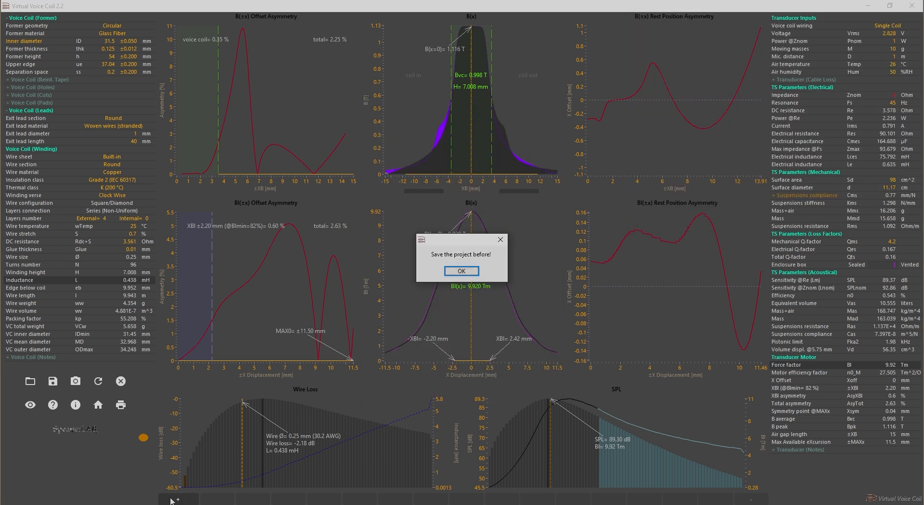
left_click(455, 272)
left_click(51, 383)
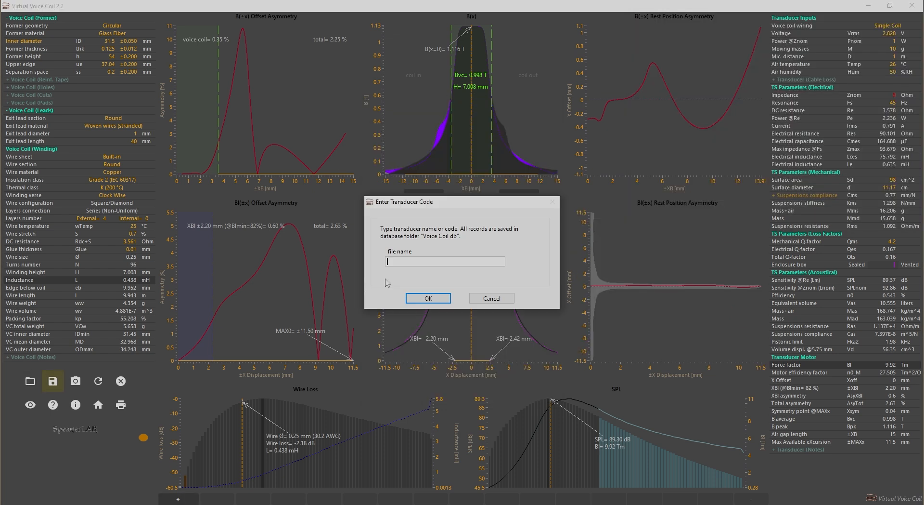
type("test")
left_click(419, 295)
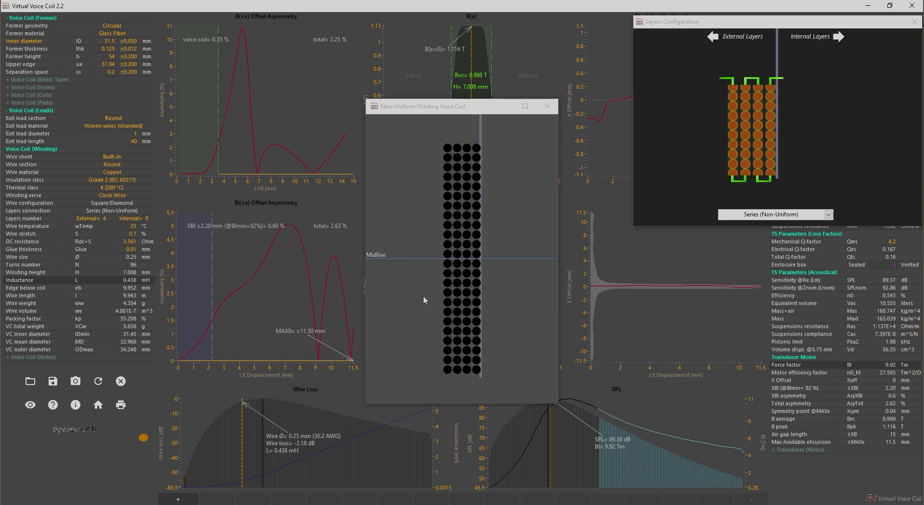
left_click(181, 498)
Change the wire section to Rectangular or Square and recall the round-wire configuration stored in memory slot 1.
left_click(114, 164)
left_click(111, 172)
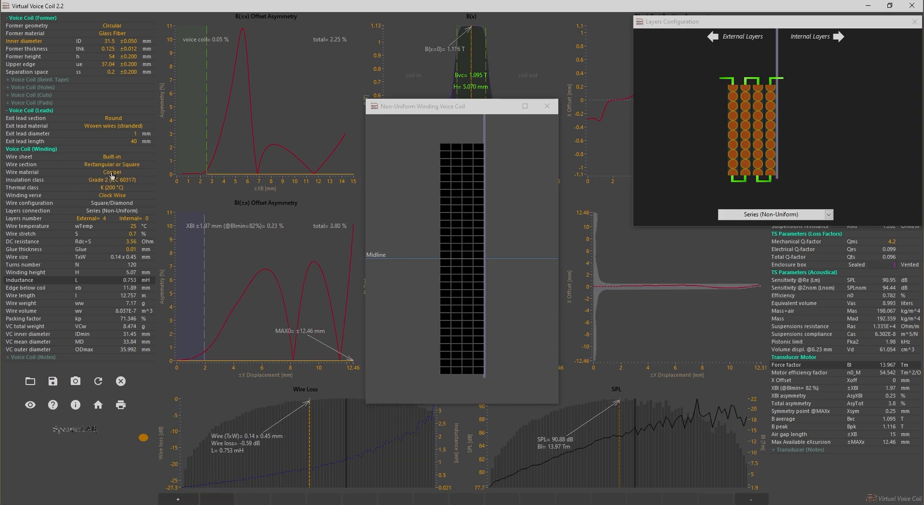
left_click(217, 498)
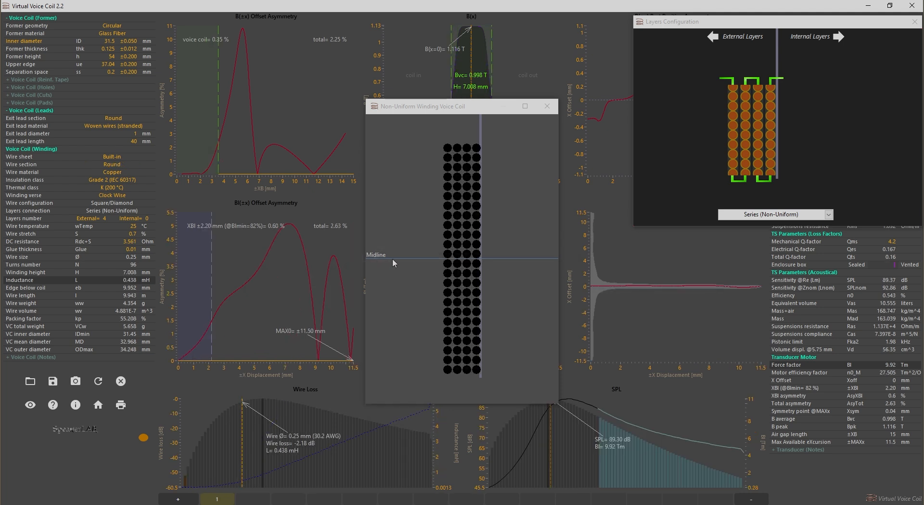
Move the non-uniform winding window clear of the Bl(x) graphs and set the DC resistance to 3.6 Ohm.
left_click_drag(474, 109, 764, 209)
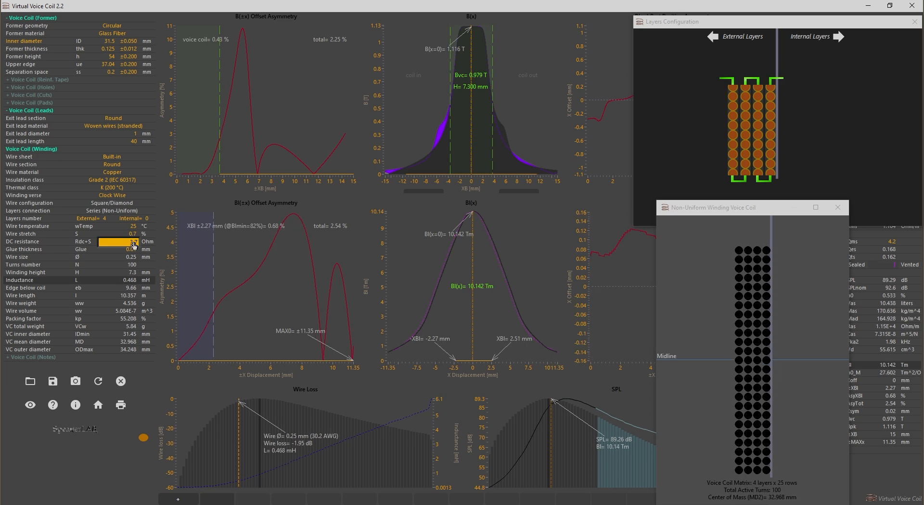
key("Return")
left_click(134, 241)
key("BackSpace")
type("6")
key("Return")
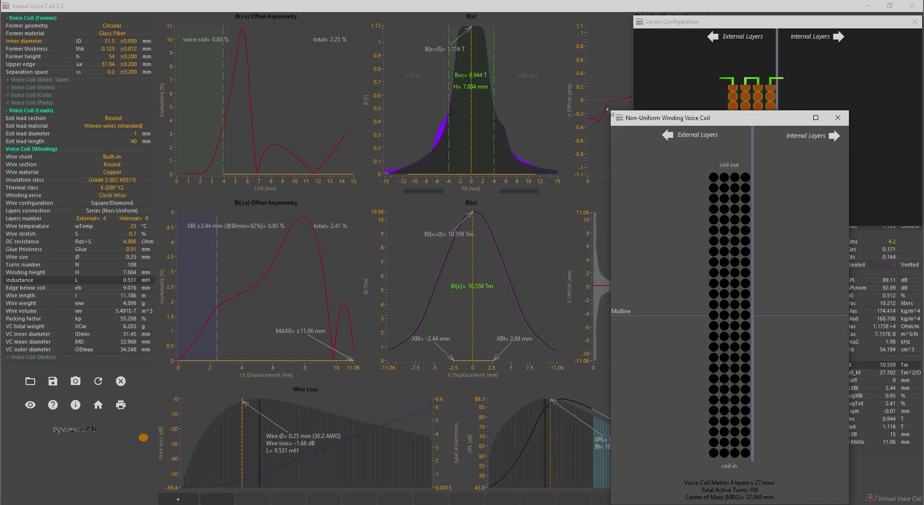
Enlarge the non-uniform winding window and set the DC resistance to 4.2 Ohm.
left_click_drag(610, 110, 580, 2)
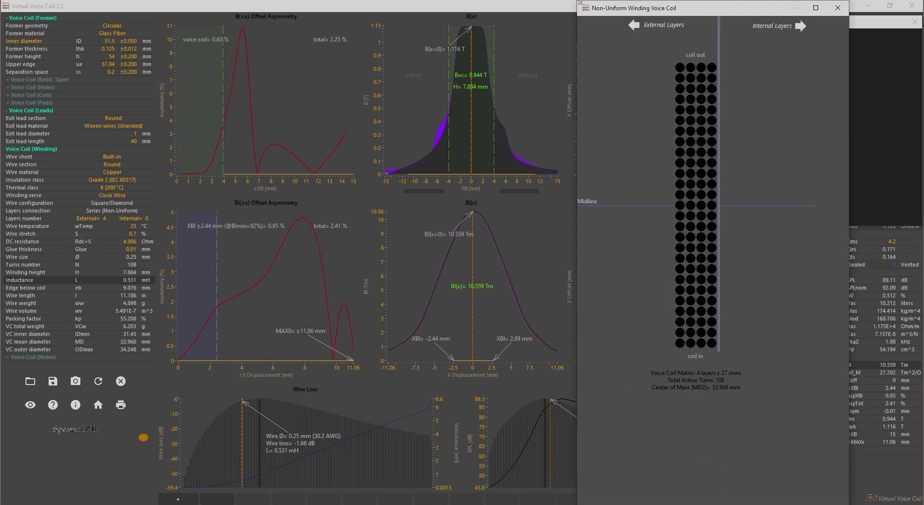
left_click(131, 241)
type("4.2")
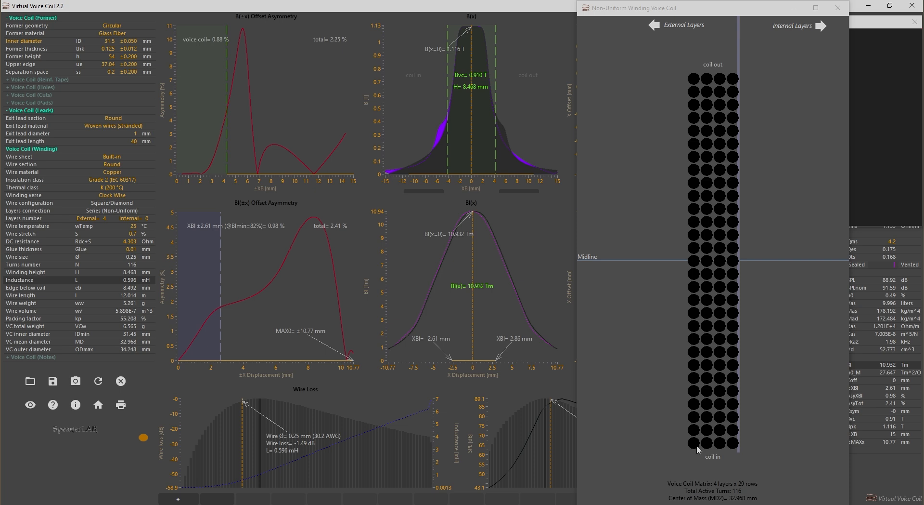
Shrink the non-uniform winding window and examine the full height of the coil drawing inside it.
left_click_drag(578, 1, 526, 116)
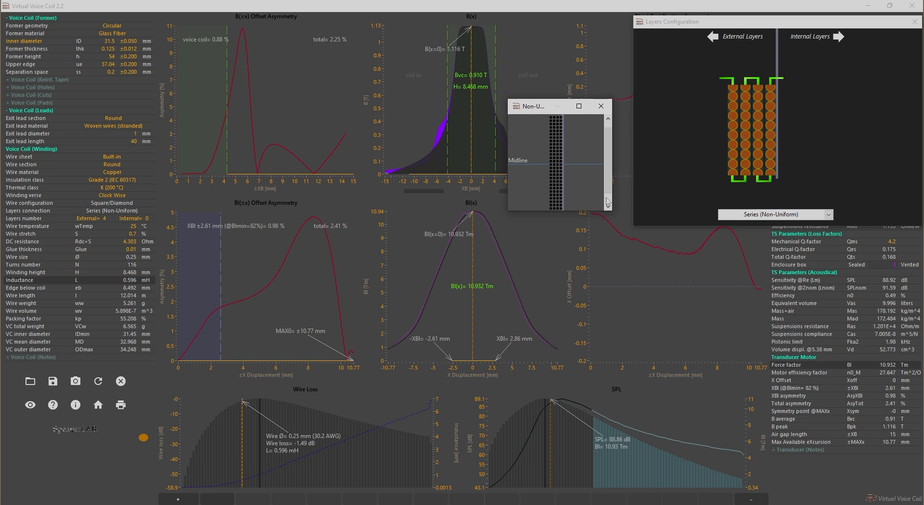
scroll(609, 187, "down", 2)
scroll(609, 183, "up", 3)
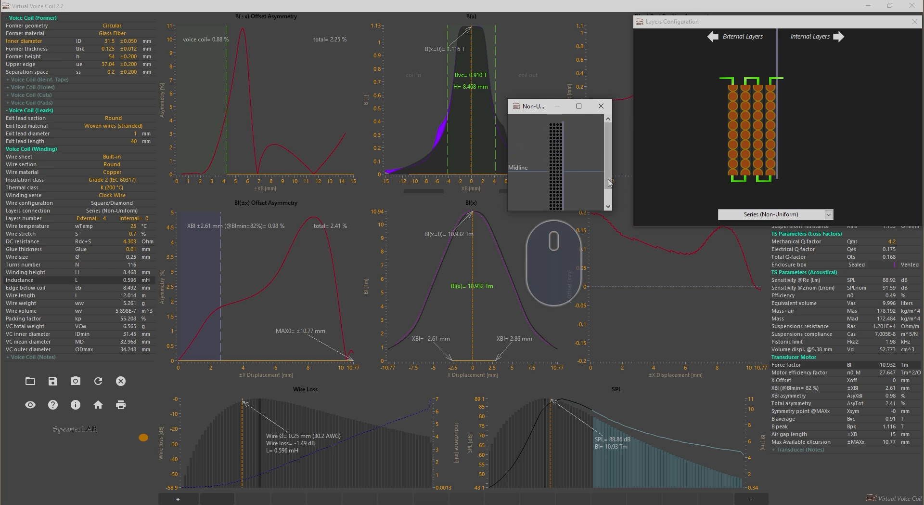
scroll(609, 182, "down", 3)
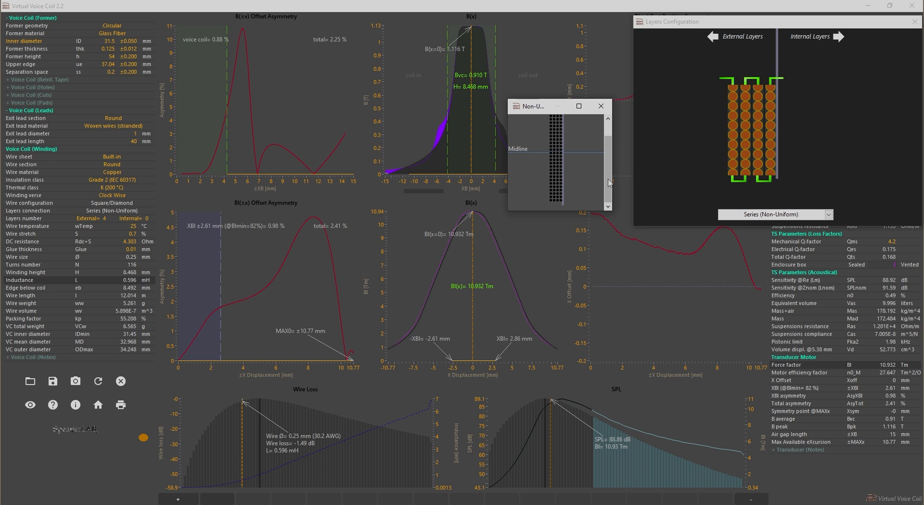
scroll(609, 183, "up", 3)
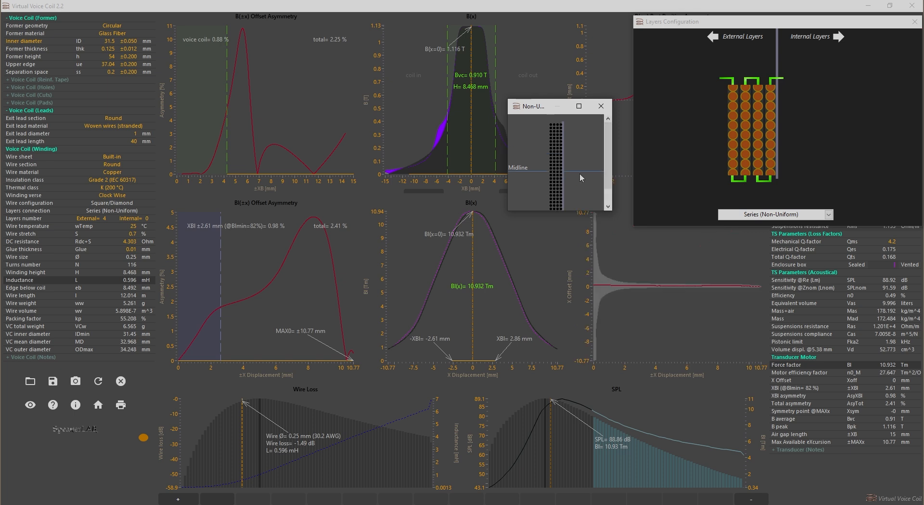
scroll(609, 176, "down", 3)
scroll(609, 177, "up", 3)
scroll(609, 177, "down", 3)
scroll(609, 177, "up", 3)
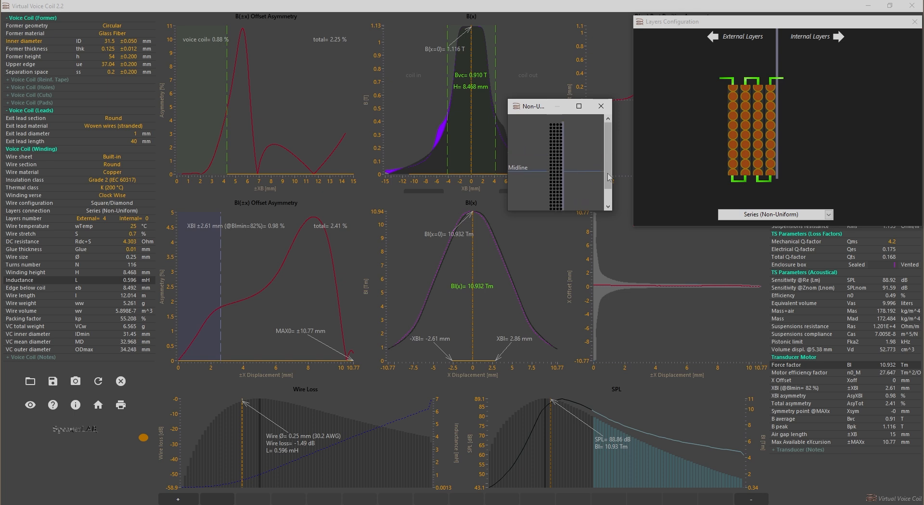
Maximize the non-uniform winding window to view the whole coil matrix and close it.
left_click(579, 107)
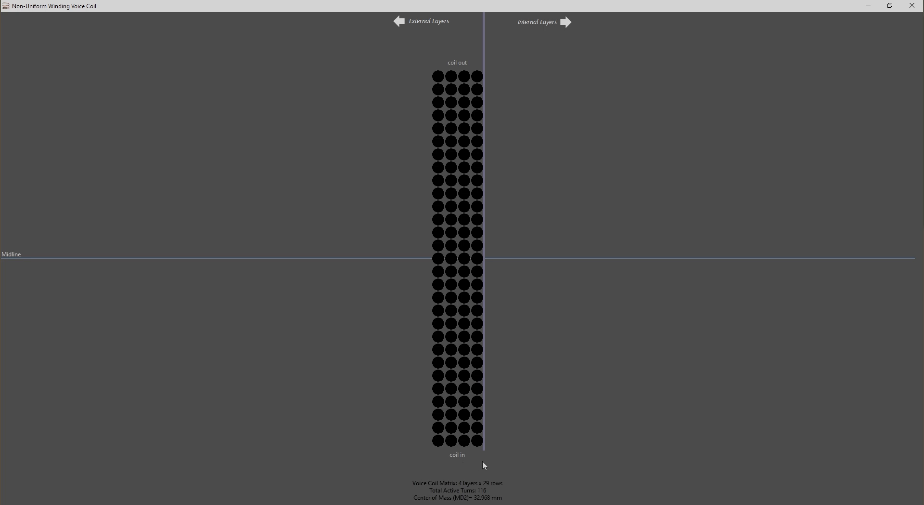
left_click(913, 5)
left_click(447, 271)
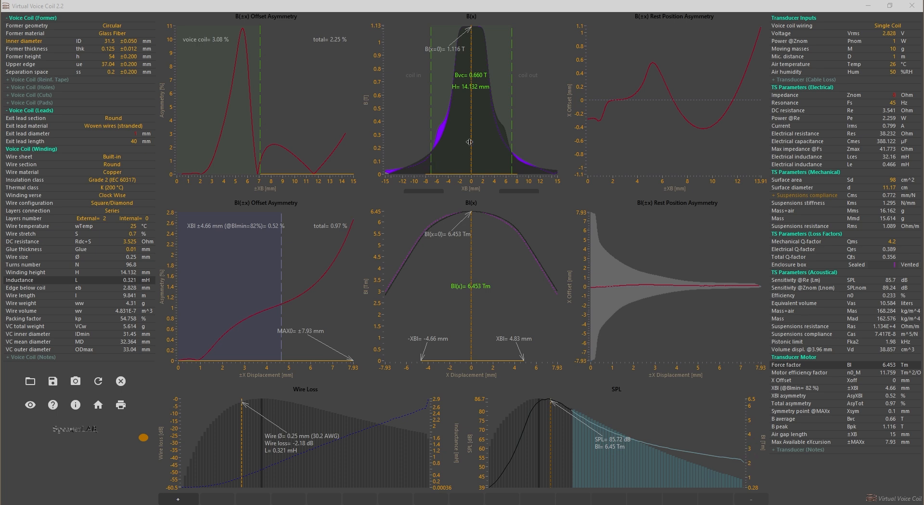
Shift the two-layer coil in the B(x) graph to an X offset of 0.10 mm.
left_click_drag(469, 141, 470, 145)
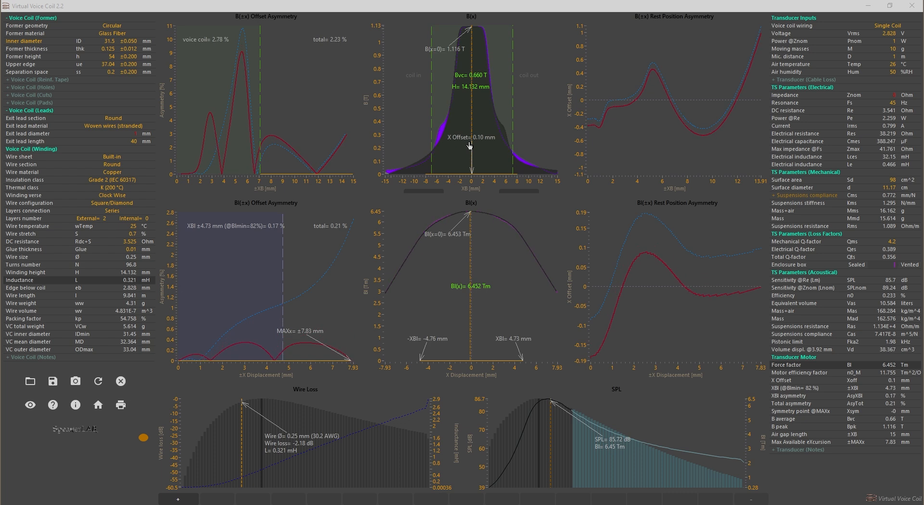
left_click_drag(470, 146, 470, 146)
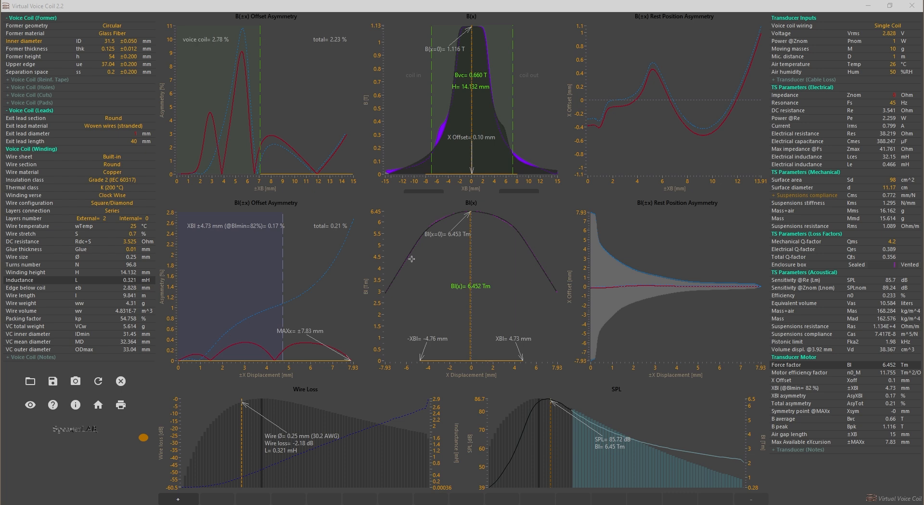
Set the layers connection to Series (Non-Uniform), close the layers configuration and place the winding window beside the graphs.
left_click(112, 212)
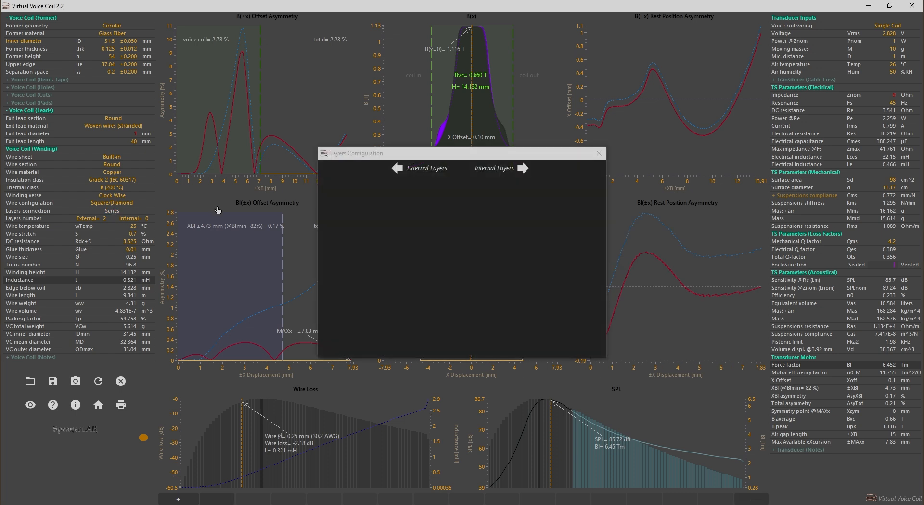
left_click_drag(511, 159, 827, 27)
left_click(829, 215)
left_click(805, 253)
left_click(916, 24)
left_click_drag(506, 76, 842, 24)
Remove turns from the outer layer near the coil's lower end and one just below the midline, adjusting them for lower Bl asymmetry.
left_click(778, 363)
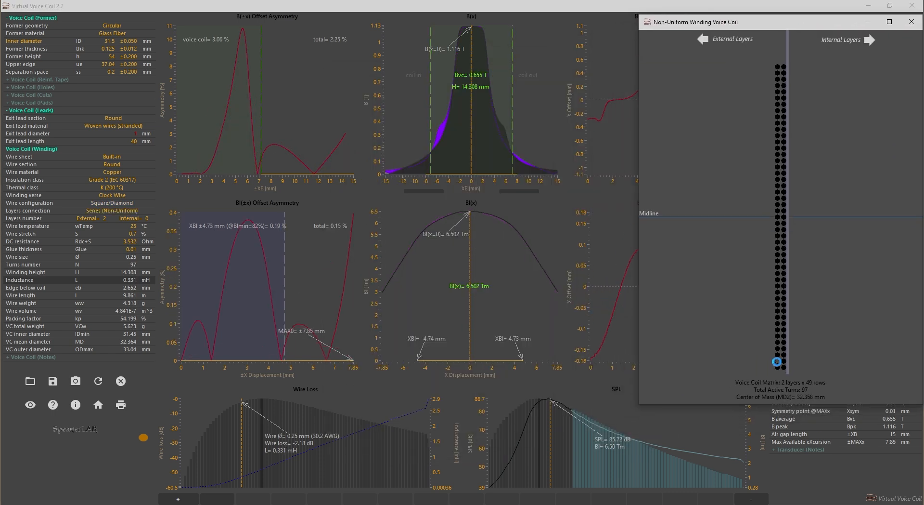
left_click(777, 362)
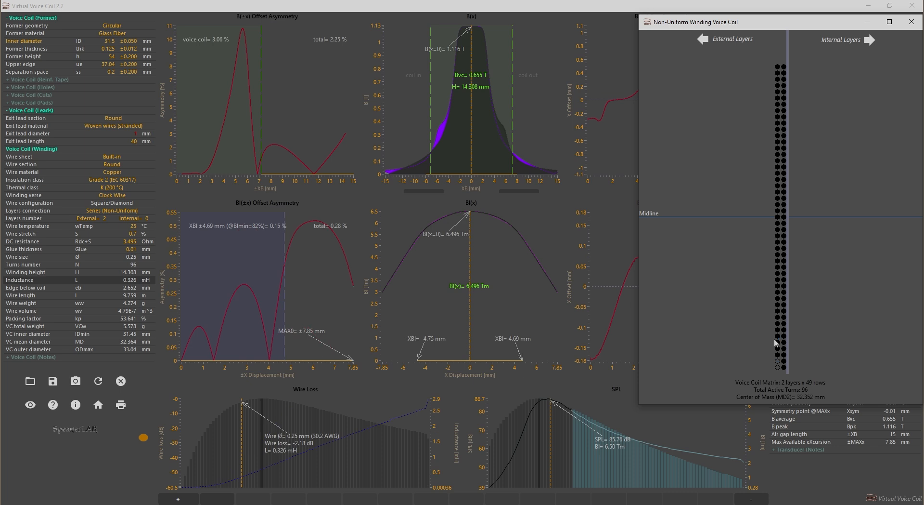
left_click(777, 227)
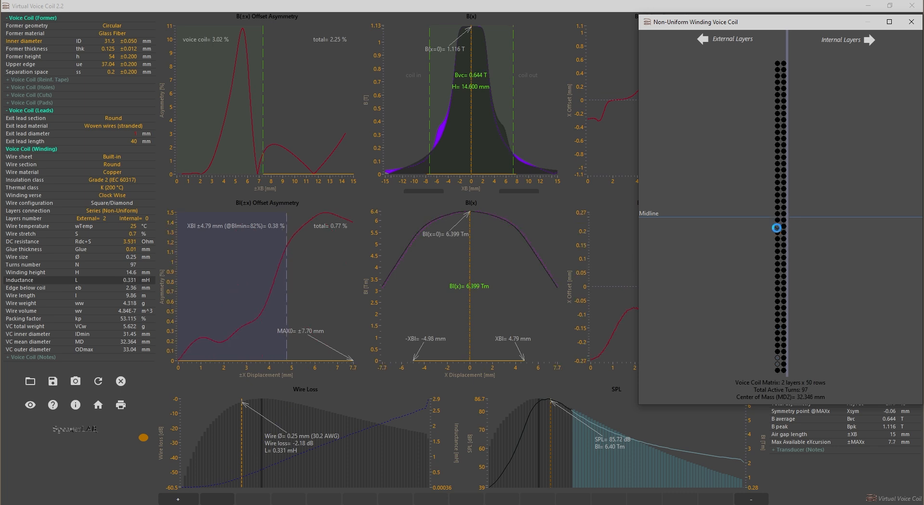
left_click(778, 369)
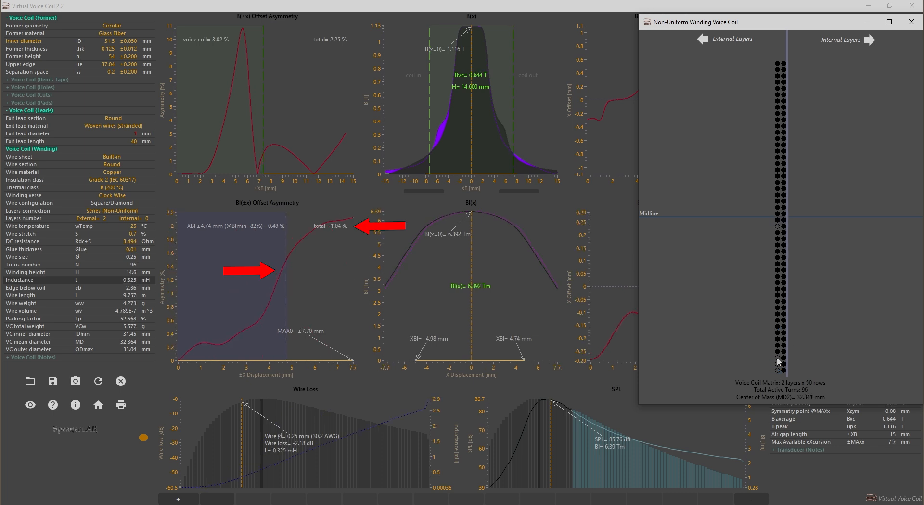
left_click(778, 359)
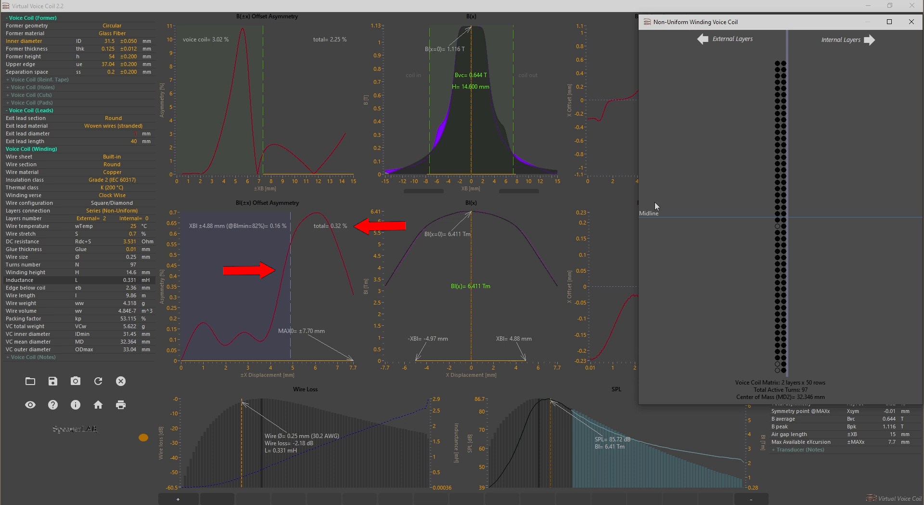
Set the coil's X offset to -0.03 mm in the B(x) graph and check the rest position asymmetry graph behind the winding window.
left_click_drag(471, 144, 471, 154)
left_click_drag(758, 24, 923, 53)
left_click(685, 273)
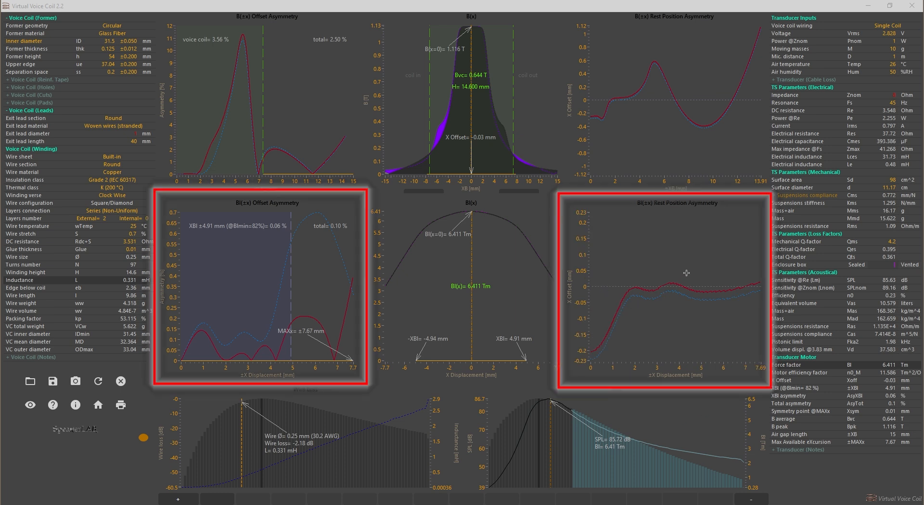
left_click_drag(923, 47, 782, 28)
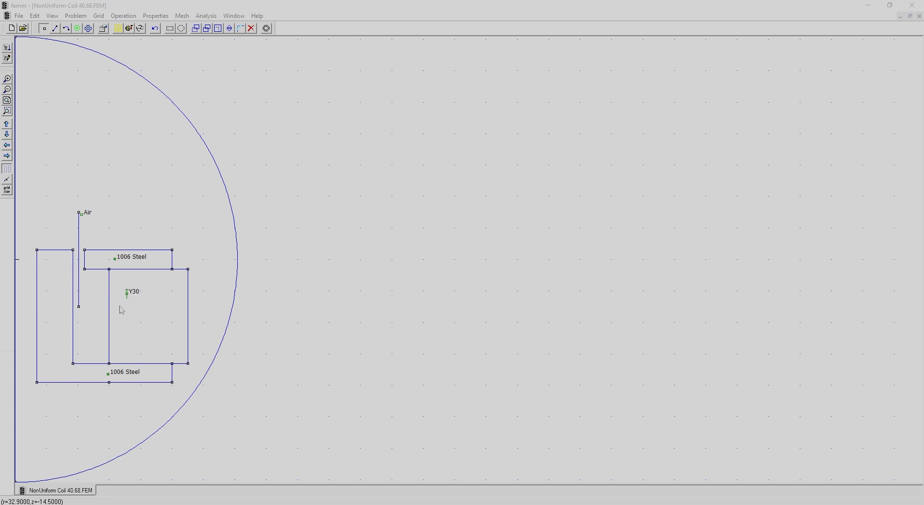
In FEMM, solve the NonUniform Coil 40.68 magnetic model and open its results.
left_click(129, 28)
key("Return")
left_click(140, 28)
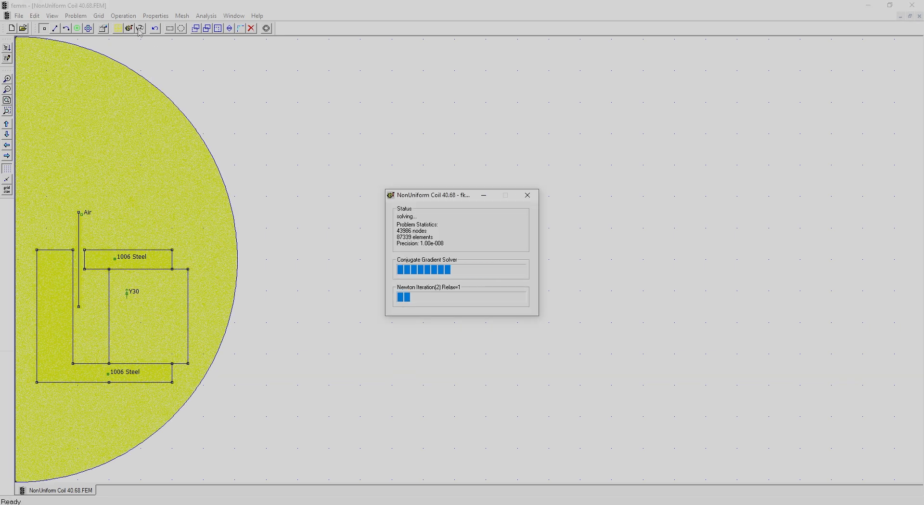
left_click(139, 29)
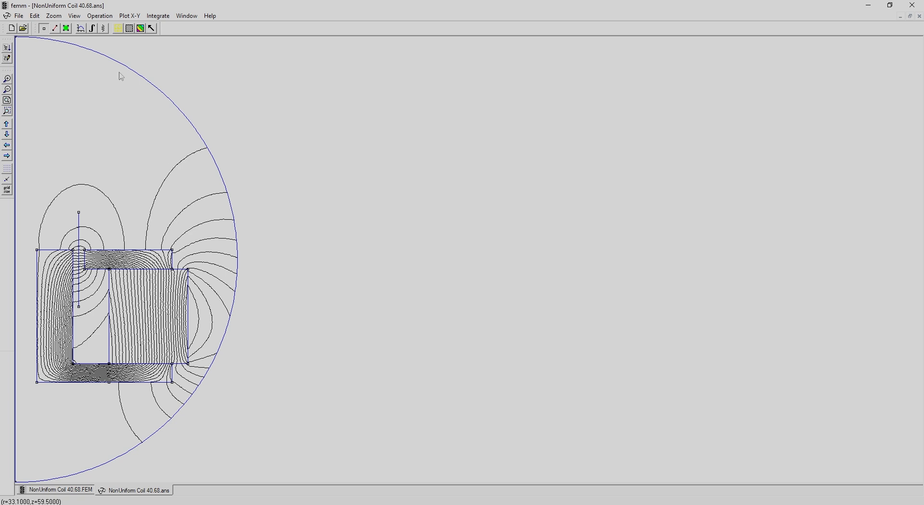
Define a contour along the vertical line in the air gap, from its lower to its upper end, and start a field plot along it.
left_click(55, 28)
left_click(79, 306)
left_click(79, 212)
left_click(81, 29)
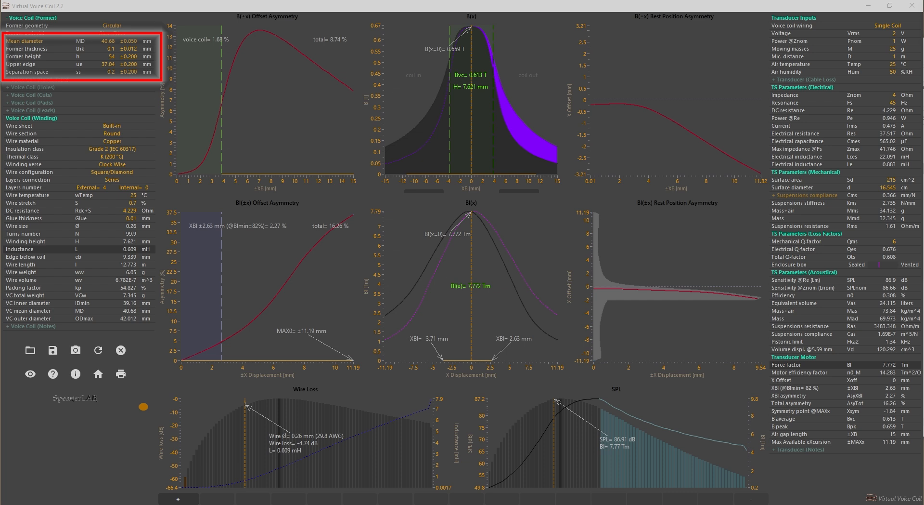
In Virtual Voice Coil, set the external layers to 8 and choose a 0.35 mm wire in the Wire Loss graph.
left_click(103, 189)
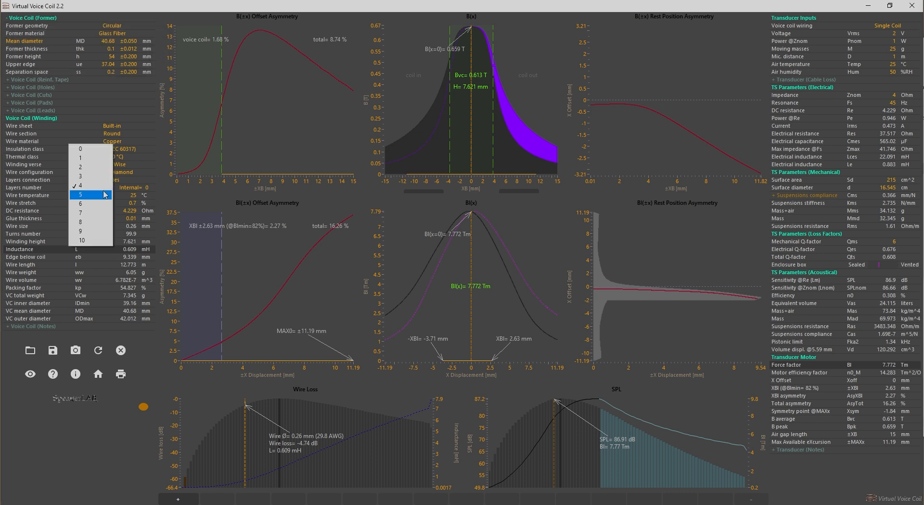
left_click(100, 222)
left_click_drag(246, 458, 267, 455)
scroll(266, 455, "up", 1)
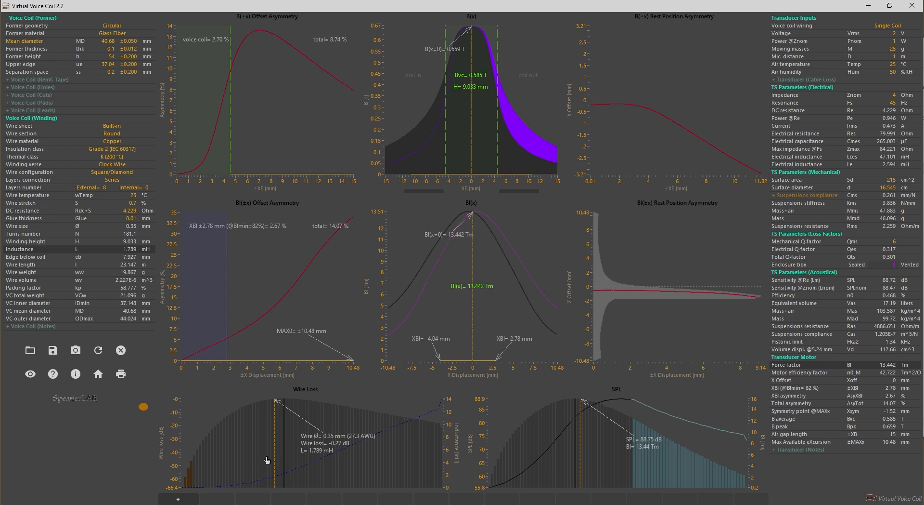
Switch the eight-layer coil to Series (Non-Uniform), close the layers configuration and move the winding window clear of the central graphs.
left_click(114, 181)
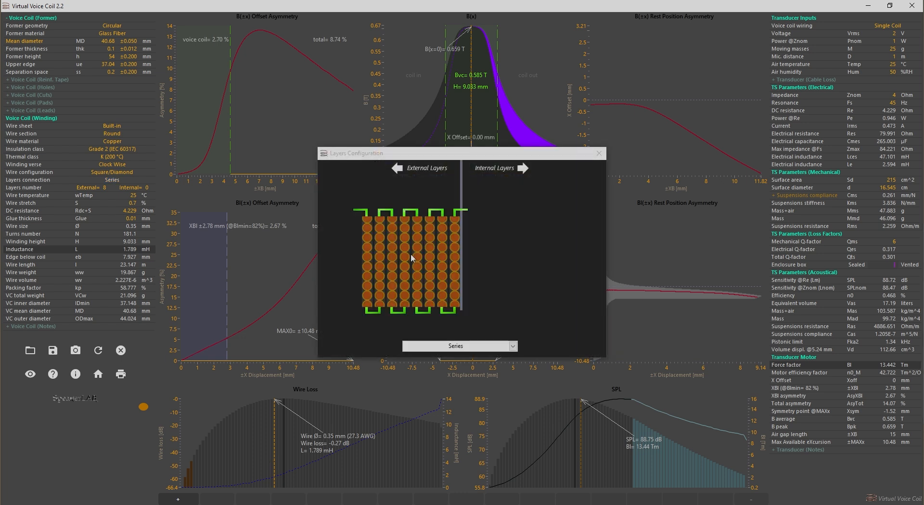
left_click(799, 220)
left_click(798, 261)
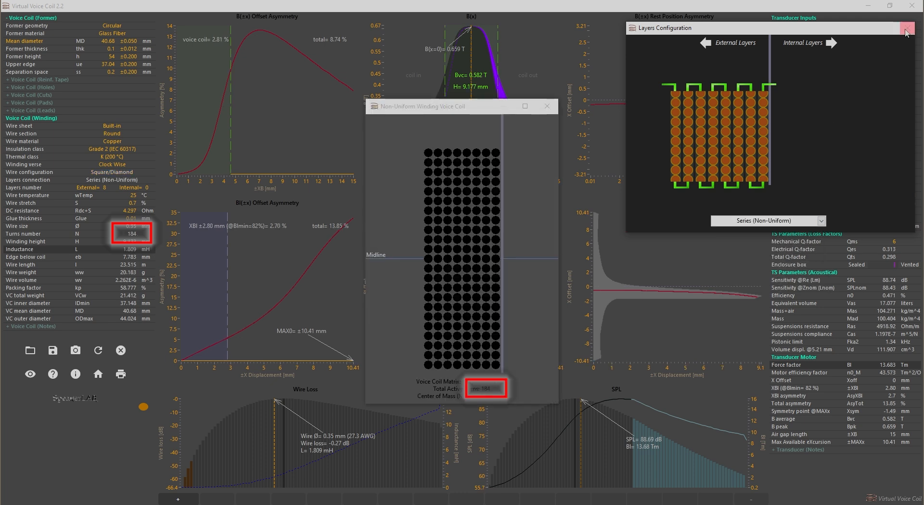
left_click(907, 27)
left_click_drag(480, 106, 848, 28)
left_click(836, 152)
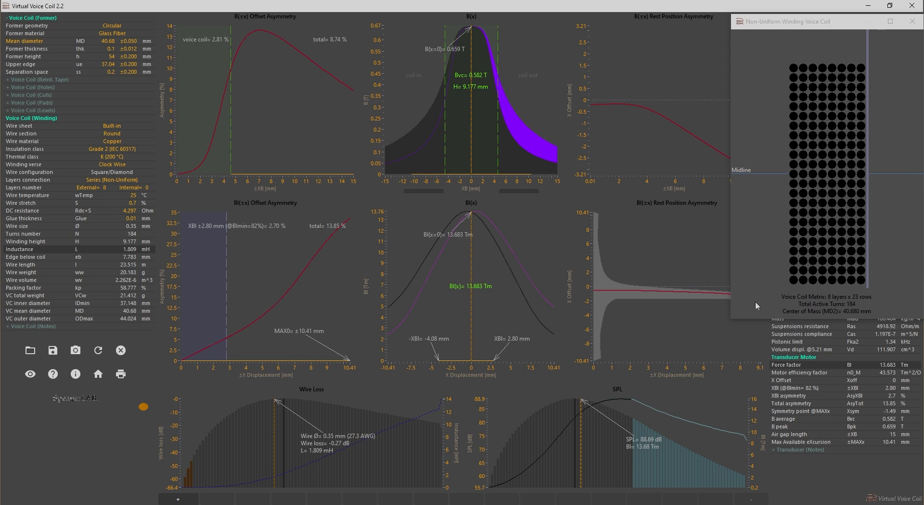
Place the winding window clear of the graphs, set the coil's X offset to -0.57 mm and store the design in memory slot 1.
left_click_drag(729, 320, 765, 384)
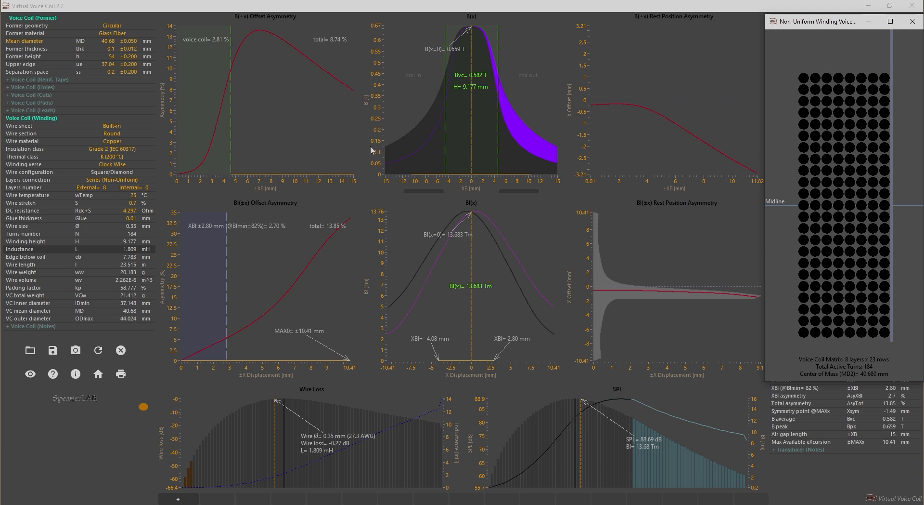
left_click_drag(472, 140, 465, 145)
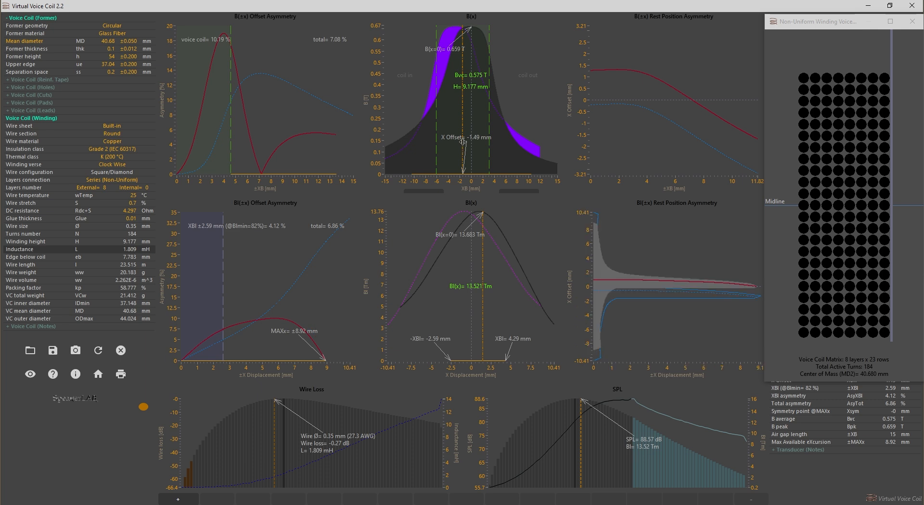
left_click_drag(462, 142, 468, 140)
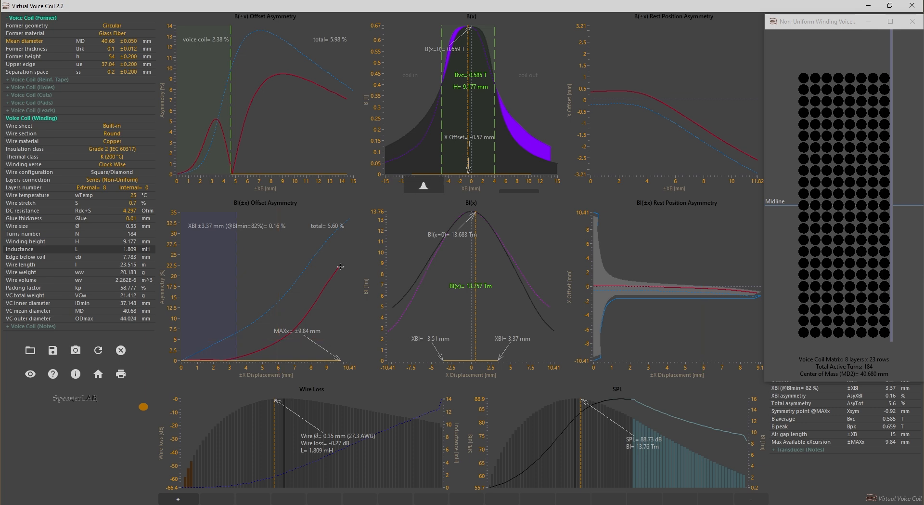
left_click(178, 499)
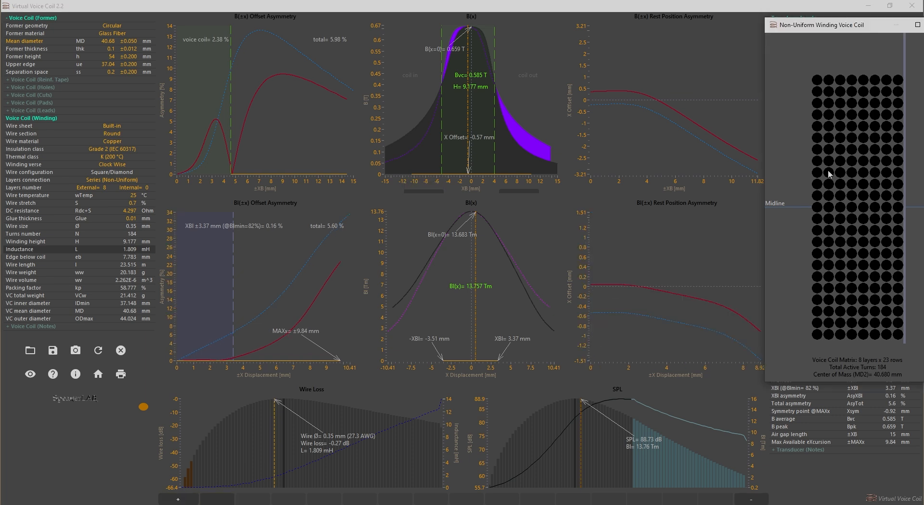
Remove turns from the two outermost layers, starting a few rows above the midline and continuing below it, with the winding extended to 25 rows.
left_click(829, 173)
left_click(830, 185)
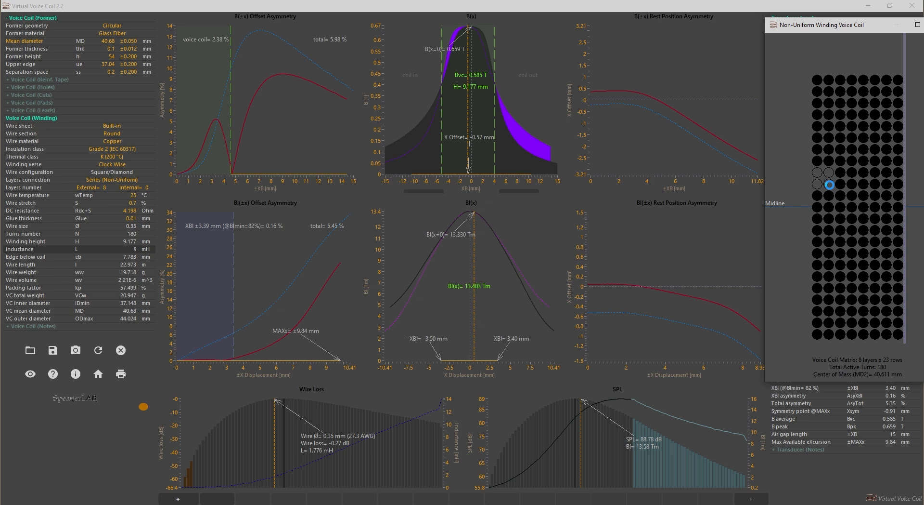
left_click(828, 195)
left_click(828, 207)
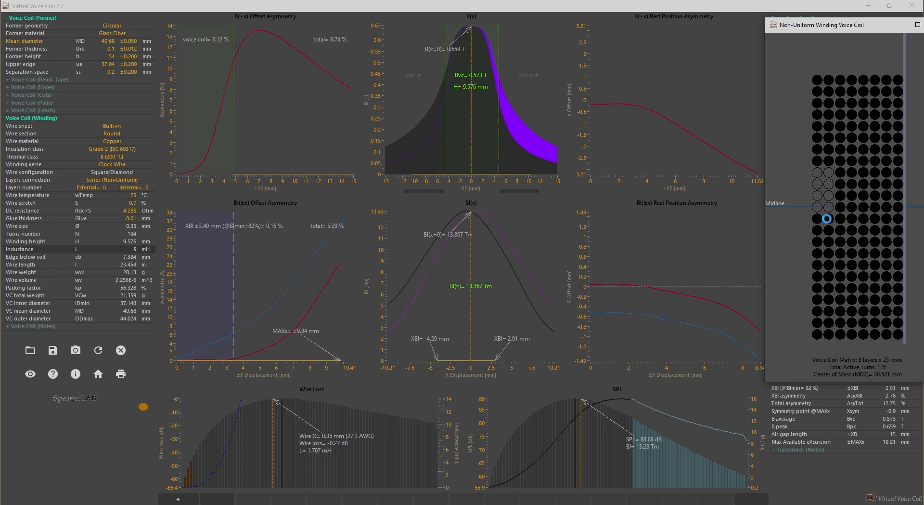
left_click(828, 208)
left_click(830, 223)
left_click(829, 234)
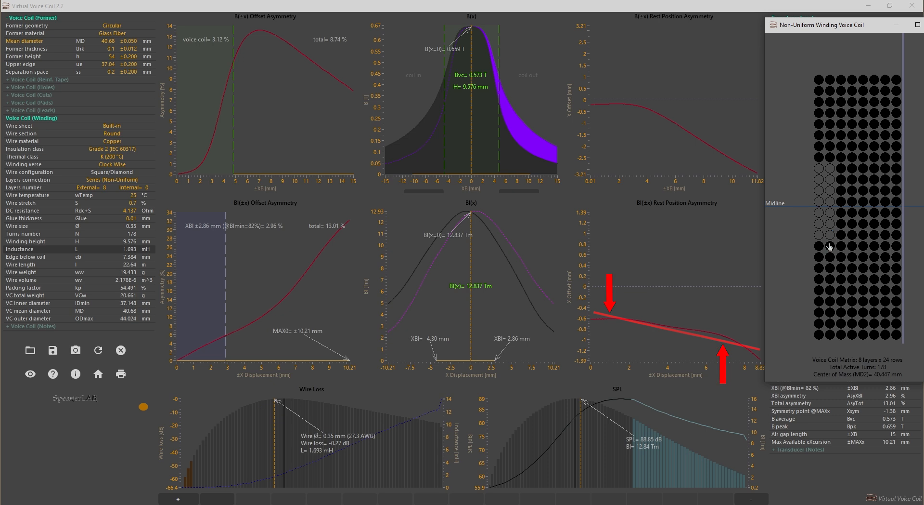
left_click(830, 248)
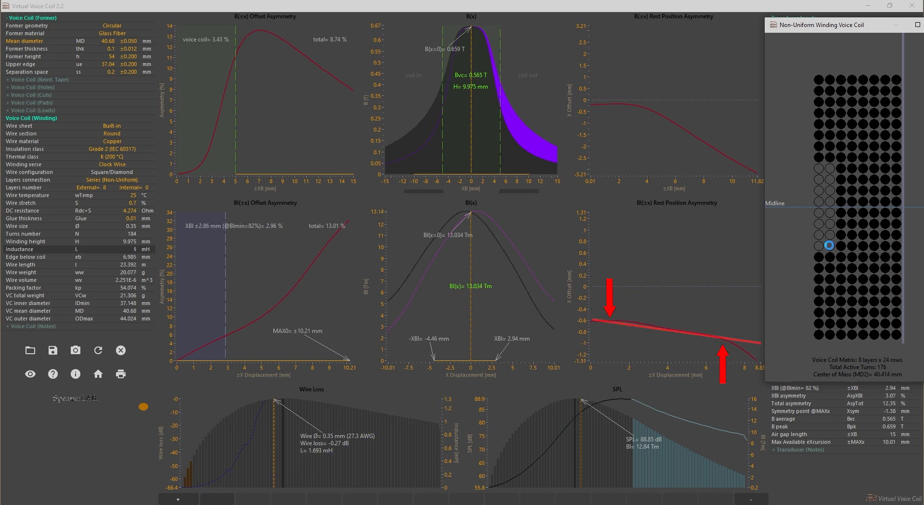
left_click(832, 260)
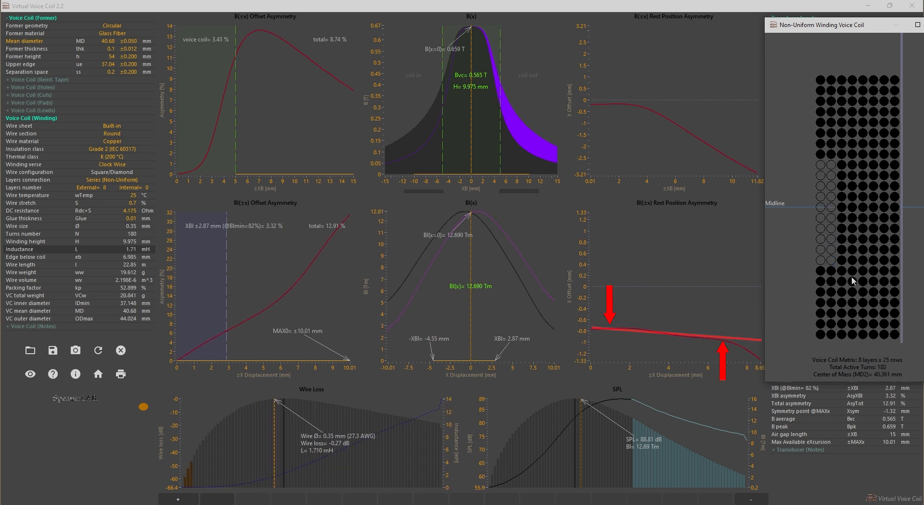
Lengthen the gap in the two outermost layers downward, remove third- and fourth-layer turns at its lower end and extend the winding to 27 rows.
left_click(854, 271)
left_click(852, 275)
left_click(822, 265)
left_click(823, 274)
left_click(831, 266)
left_click(829, 275)
left_click(830, 274)
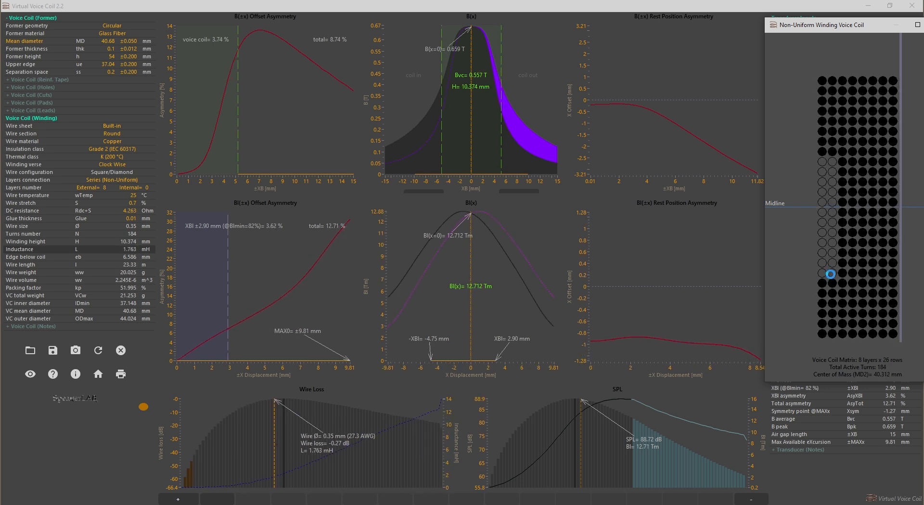
left_click(853, 298)
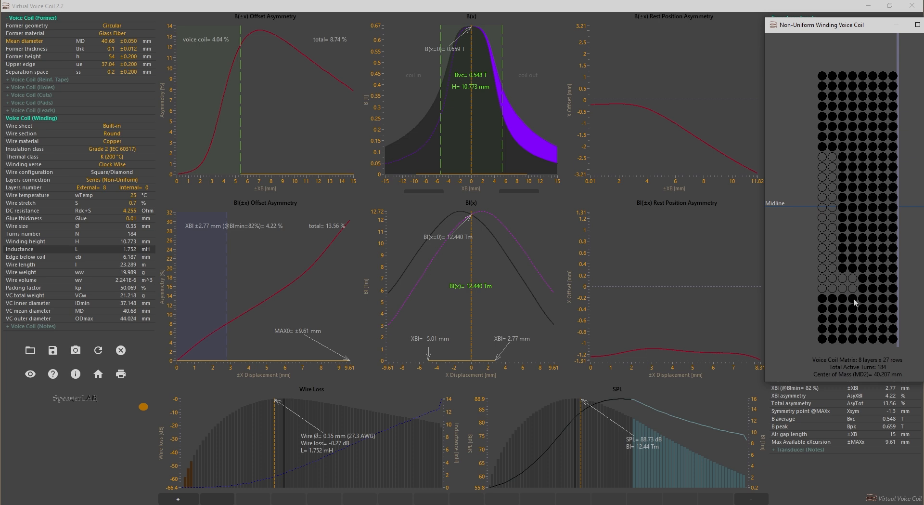
Restore the two outer turns just below the midline, move the four-layer gap lower and extend the winding to 28 rows.
left_click(823, 217)
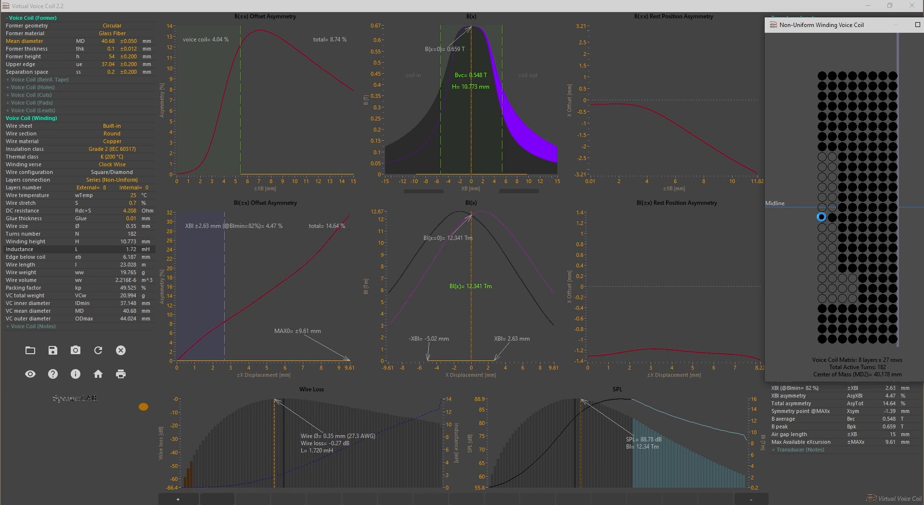
left_click(847, 278)
left_click(854, 309)
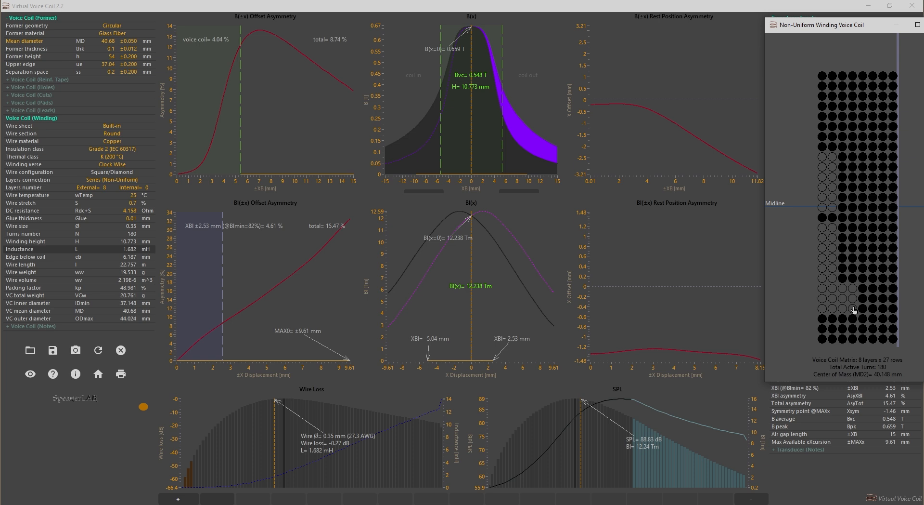
left_click(842, 288)
left_click(849, 318)
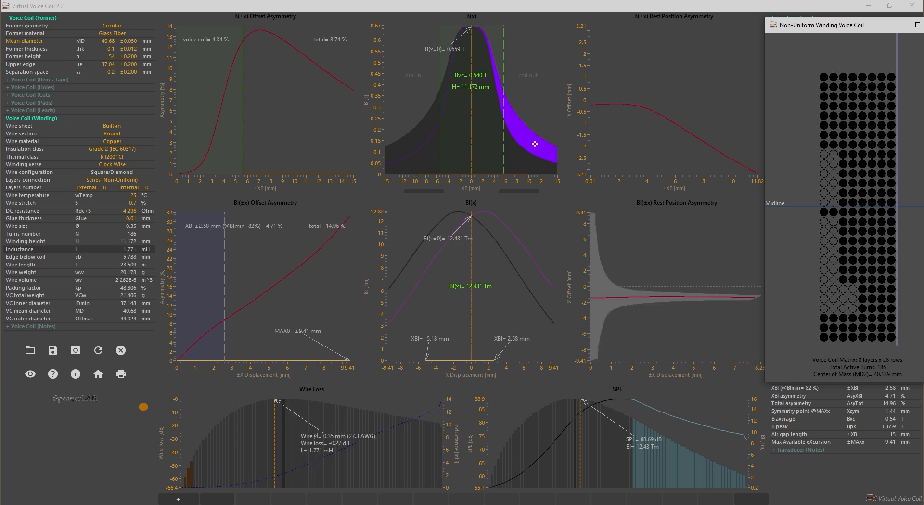
Set the coil's X offset to -1.31 mm, store the design in memory slot 2 and compare it with slot 1.
left_click_drag(470, 149, 462, 151)
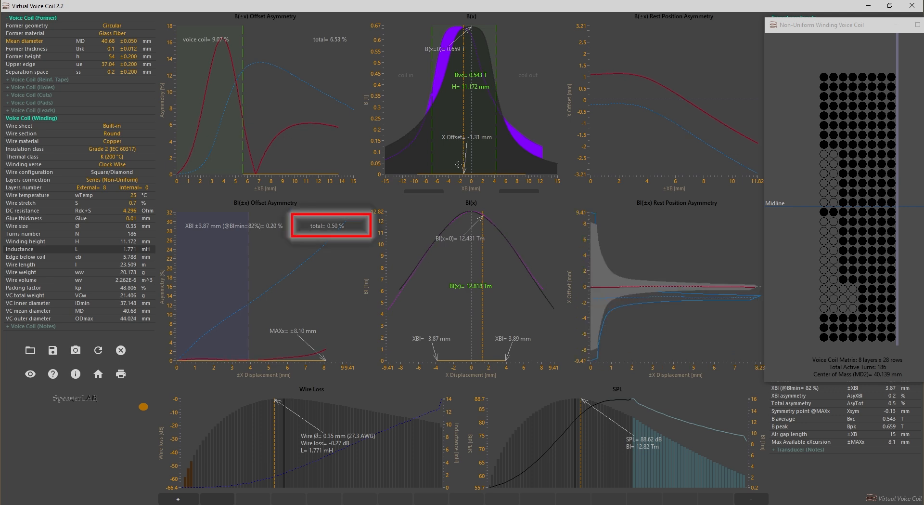
left_click(178, 499)
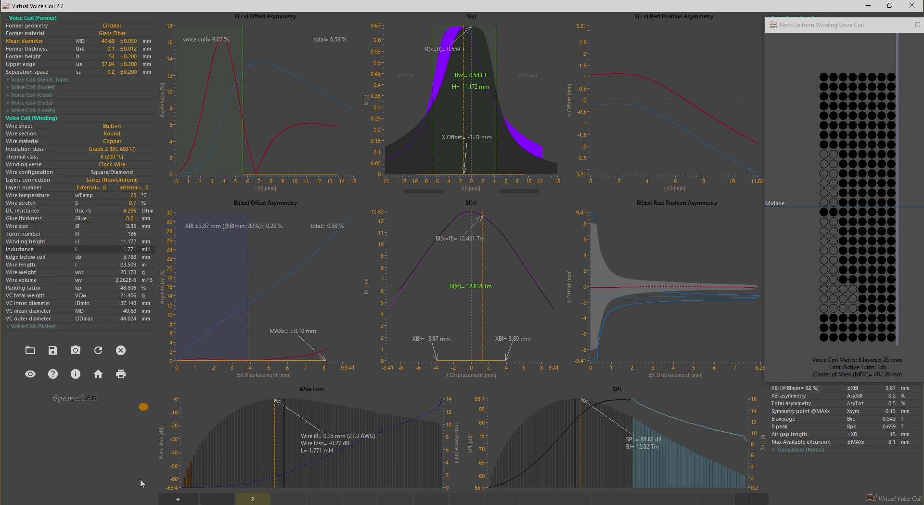
left_click(218, 500)
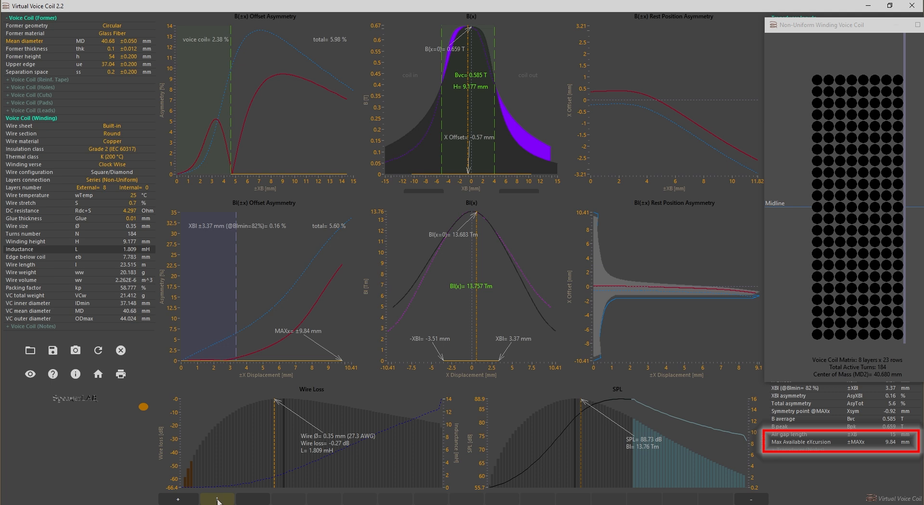
left_click(244, 499)
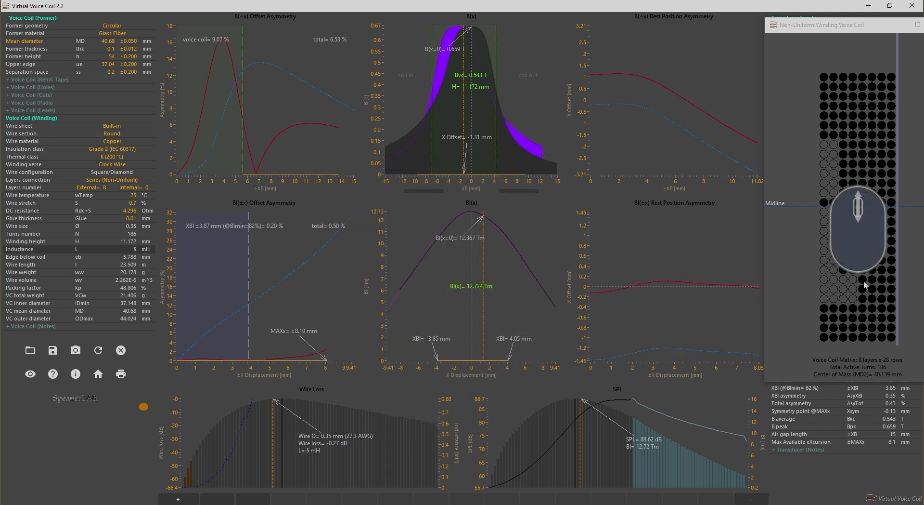
Shift the pattern of removed turns up and down along the winding and return it to the position stored in slot 2.
scroll(864, 281, "up", 2)
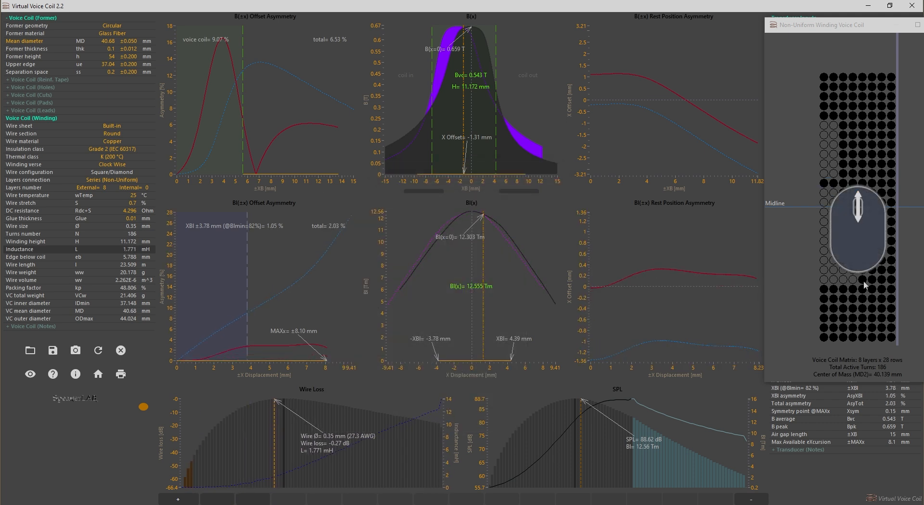
scroll(864, 281, "down", 3)
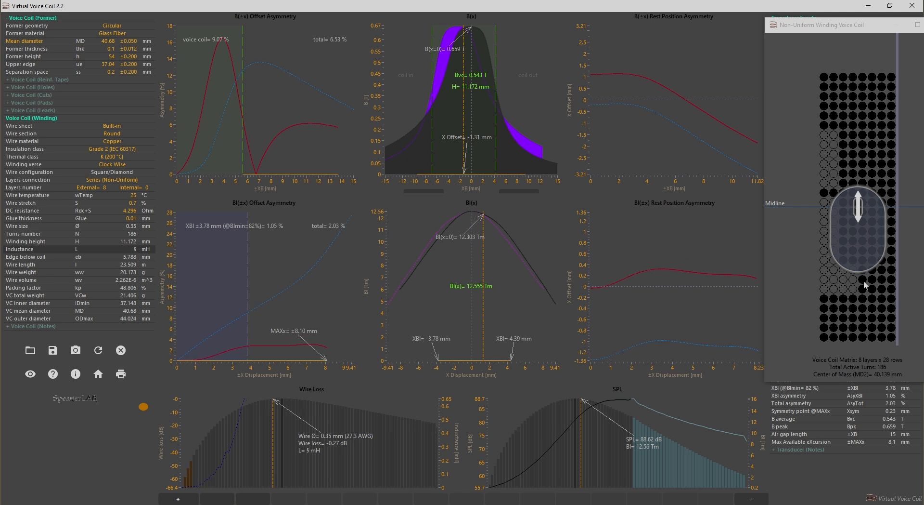
scroll(864, 280, "down", 4)
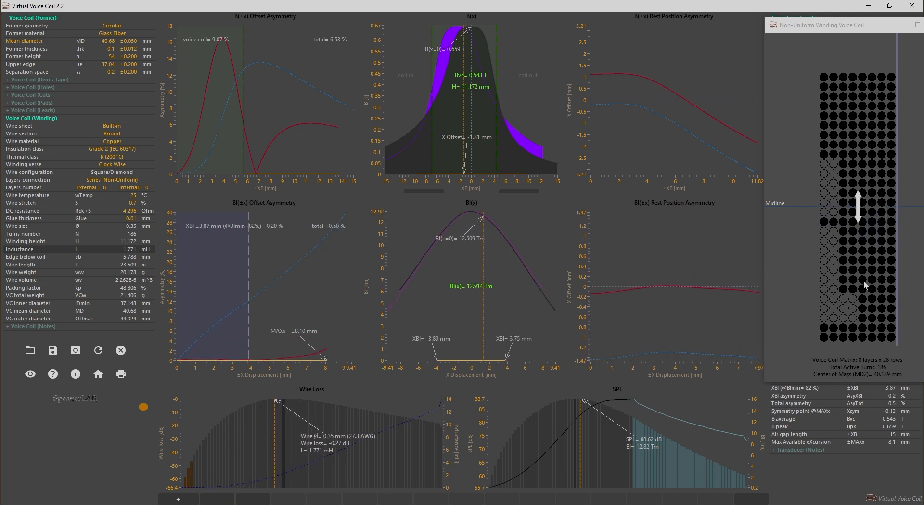
scroll(864, 281, "down", 3)
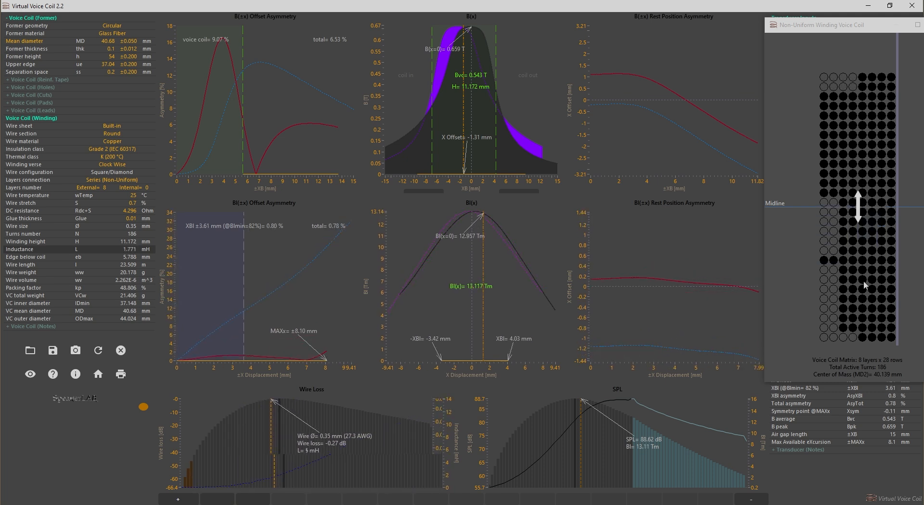
scroll(864, 280, "up", 1)
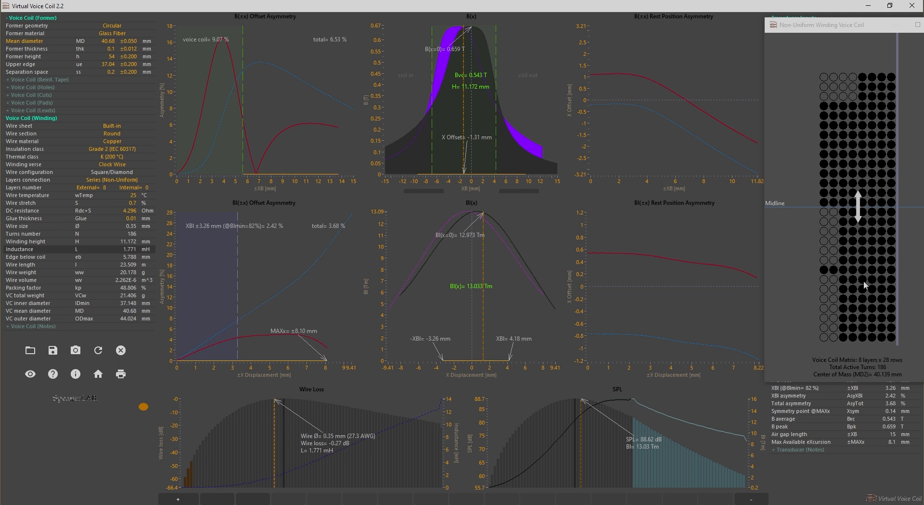
scroll(864, 281, "up", 3)
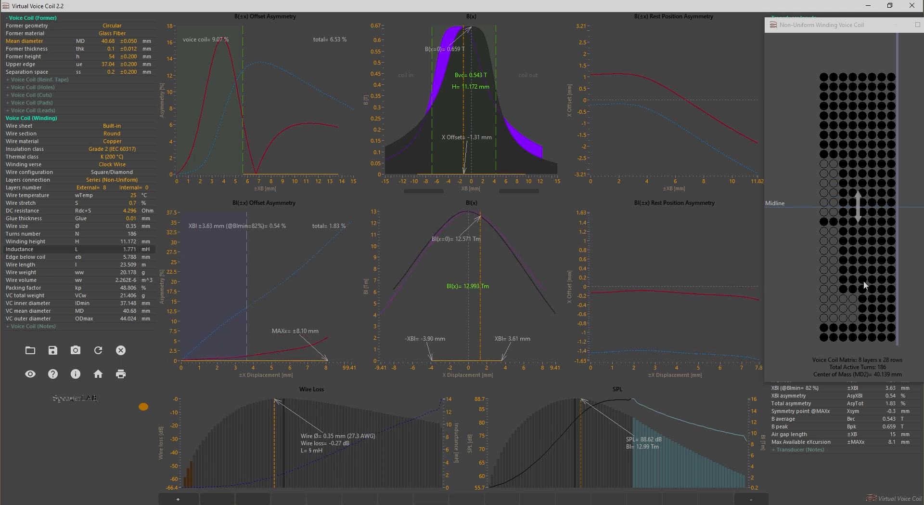
scroll(864, 280, "up", 1)
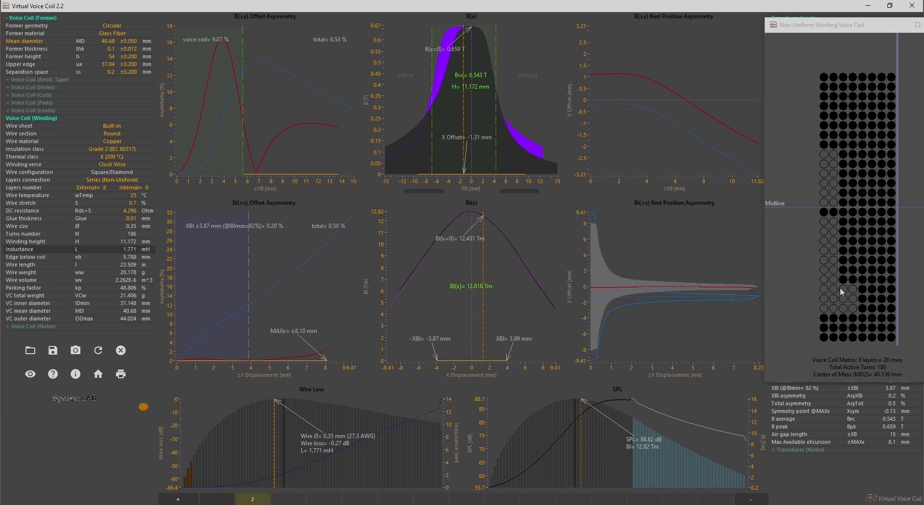
Remove the two outer turns near the midline, deepen the lower gap to five layers and set the X offset to -1.54 mm.
left_click(831, 213)
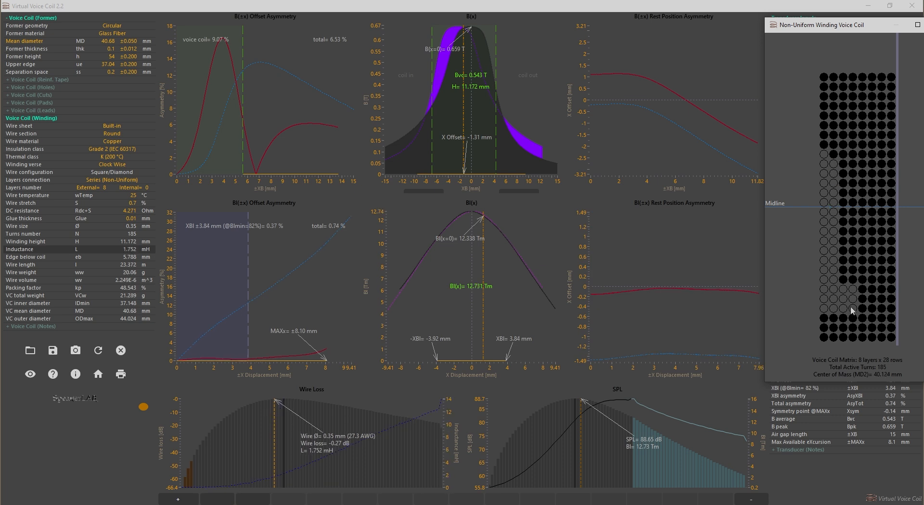
left_click(853, 320)
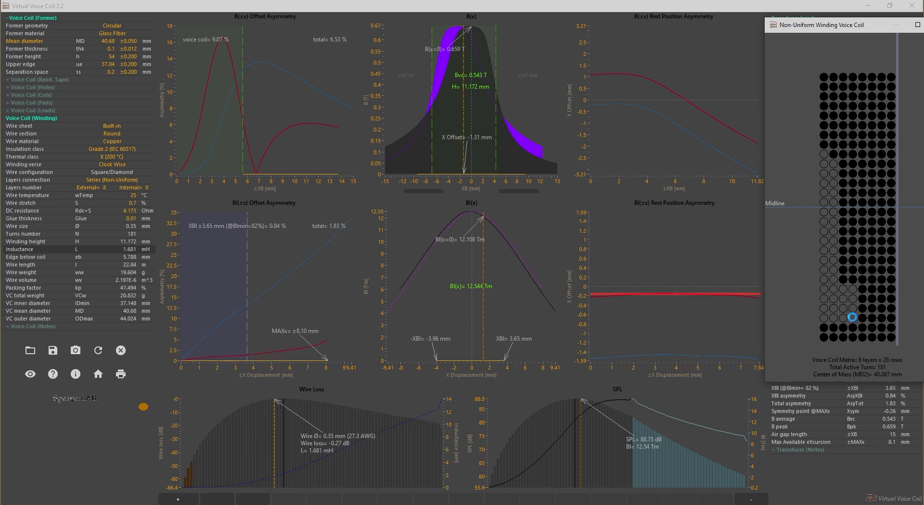
left_click(845, 290)
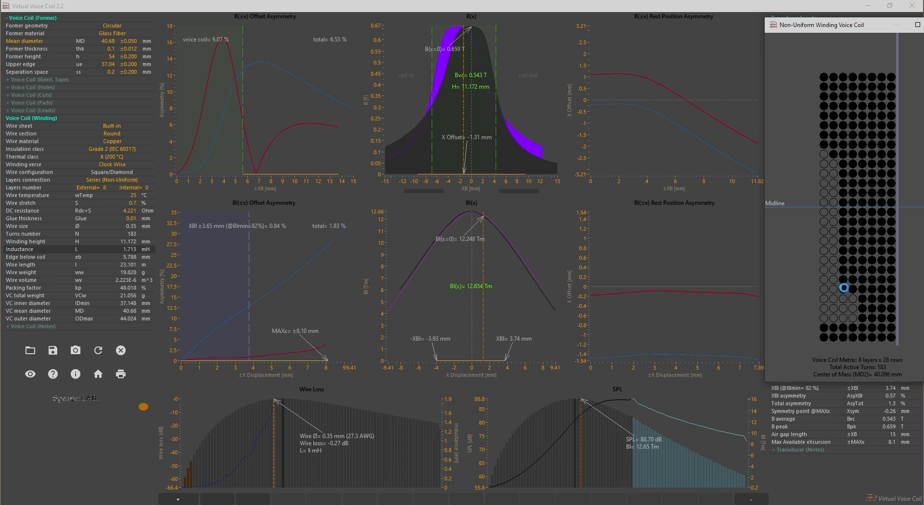
left_click(845, 290)
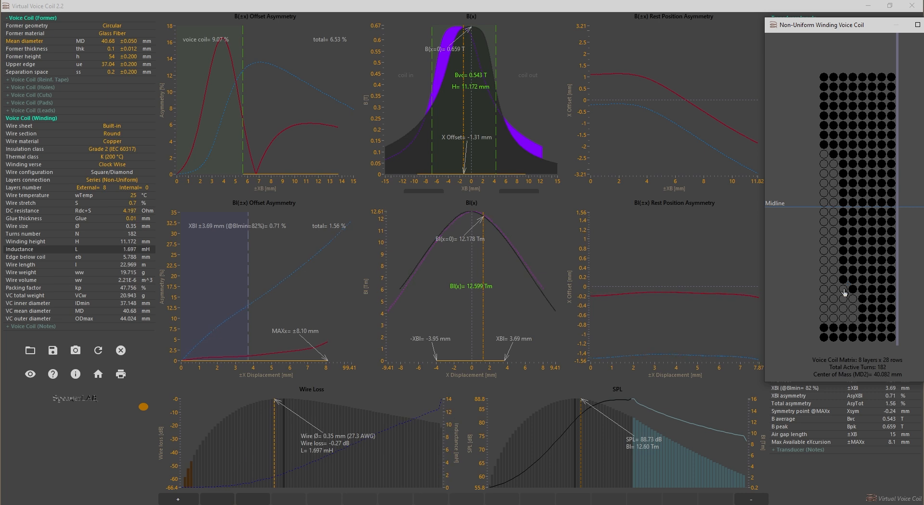
left_click(862, 308)
left_click(864, 319)
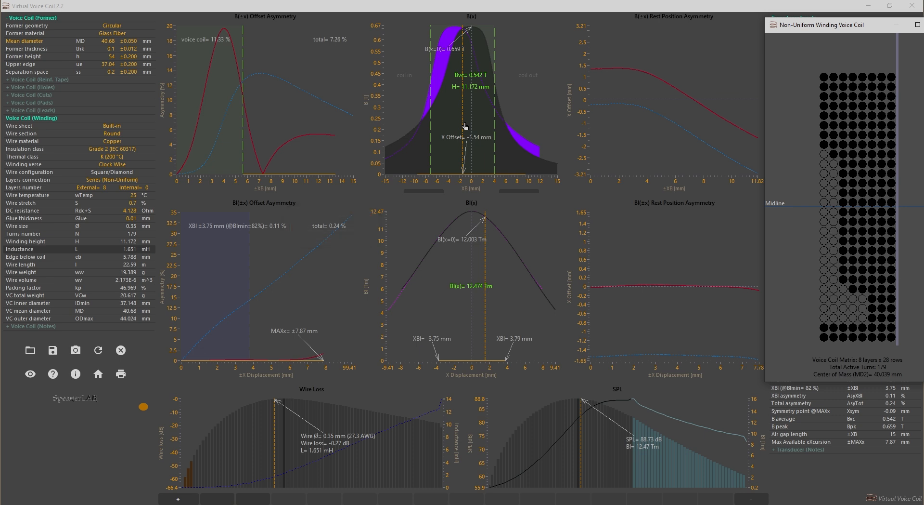
Store each refined design in its own memory slot, ending with 179 turns in 29 rows at -1.69 mm offset, and restore the maximised winding window.
left_click(171, 502)
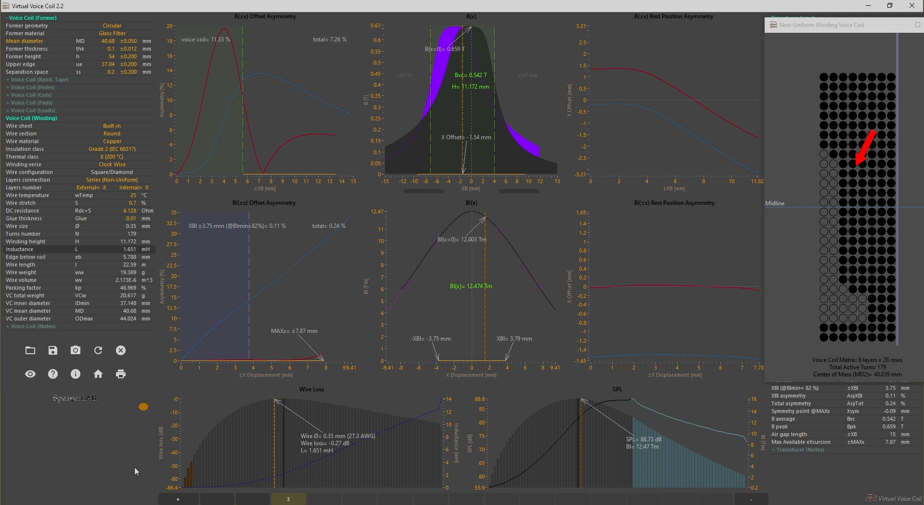
left_click(178, 500)
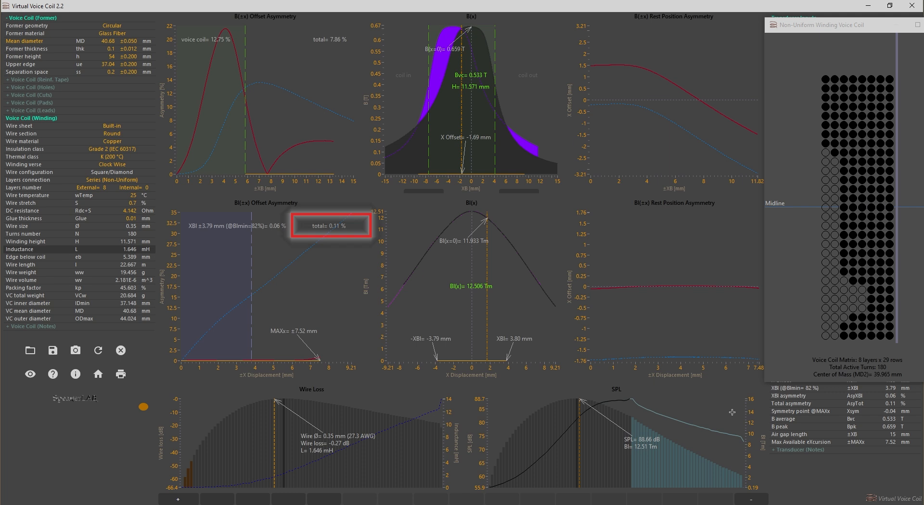
left_click(178, 499)
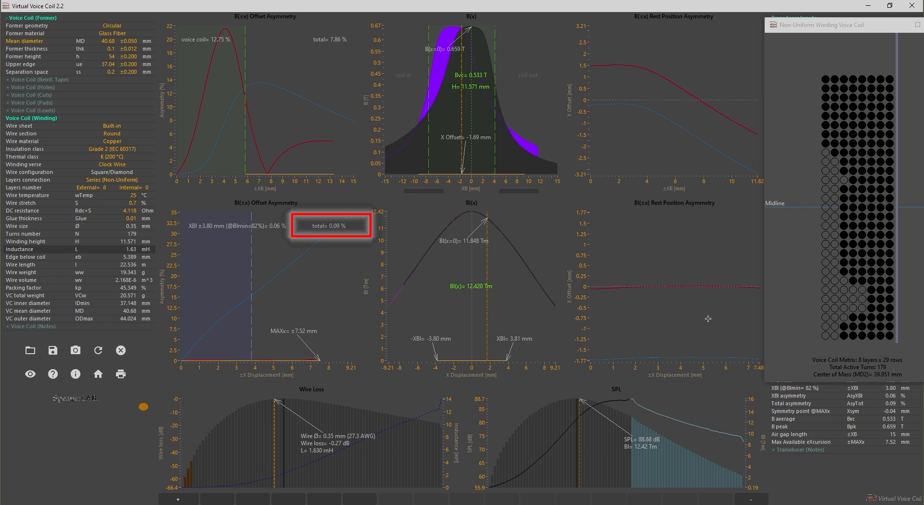
left_click(178, 498)
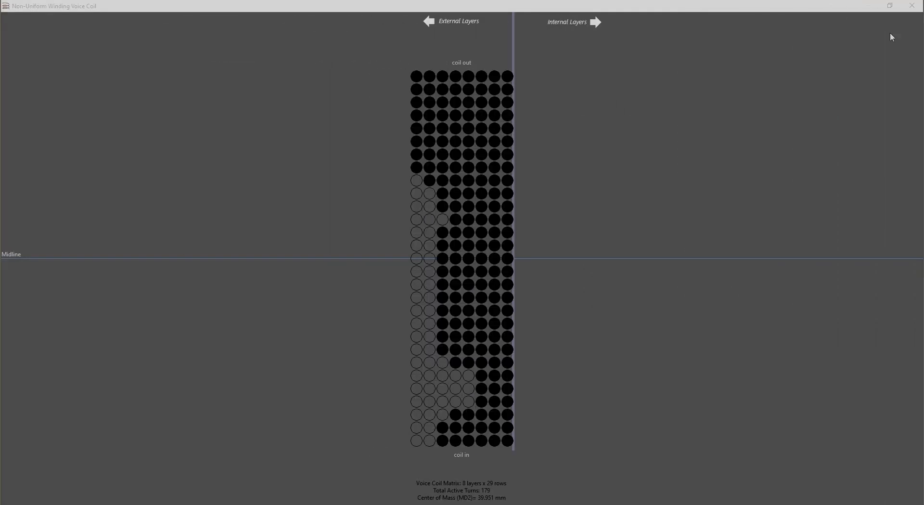
left_click(890, 6)
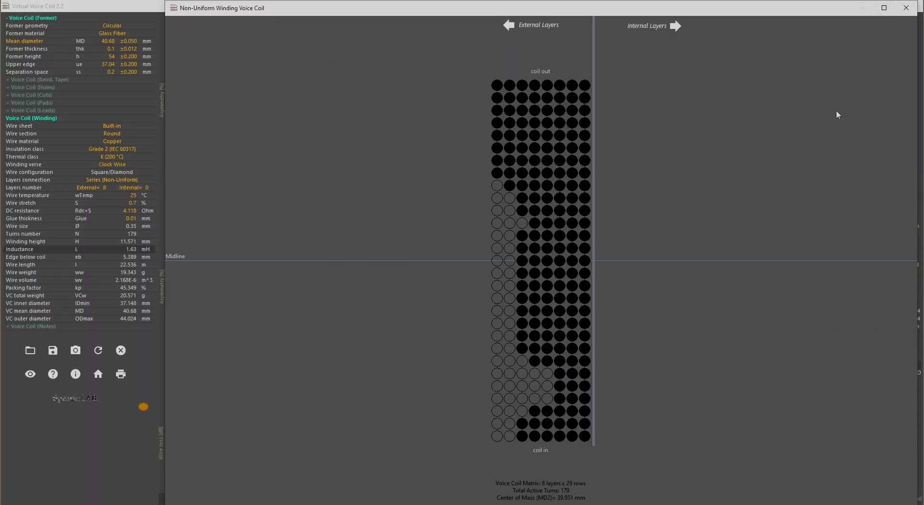
Shorten the winding window and recall memory slots 1 through 6 in order to compare each coil's center of mass.
mouse_move(644, 503)
left_mouse_down()
mouse_move(648, 475)
mouse_move(644, 485)
left_mouse_up()
left_click(217, 497)
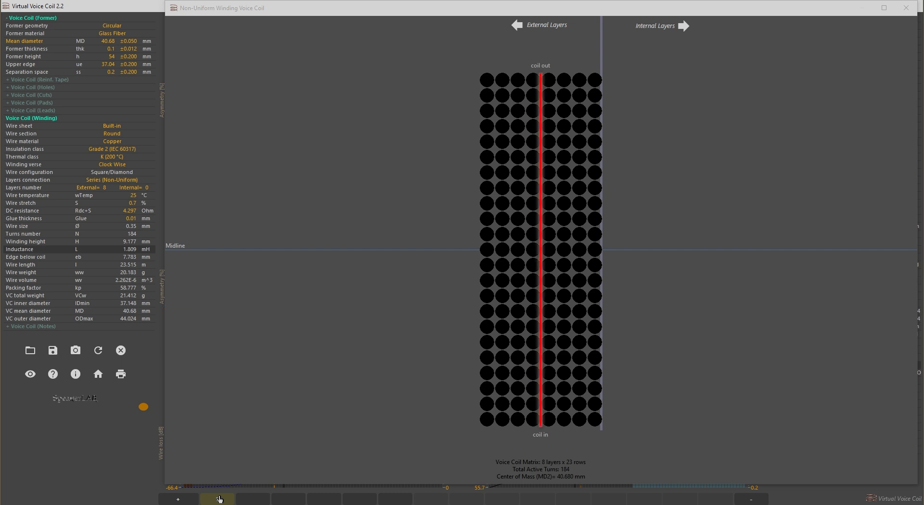
left_click(248, 498)
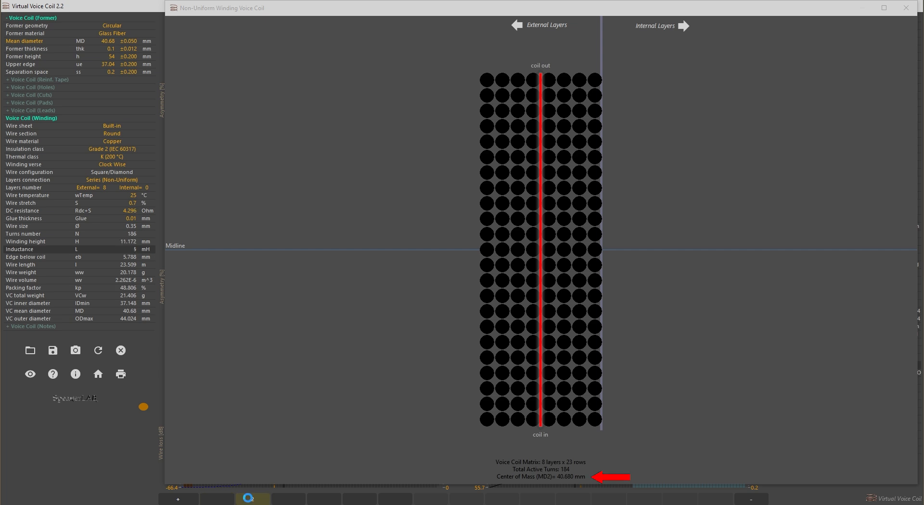
left_click(284, 499)
left_click(318, 498)
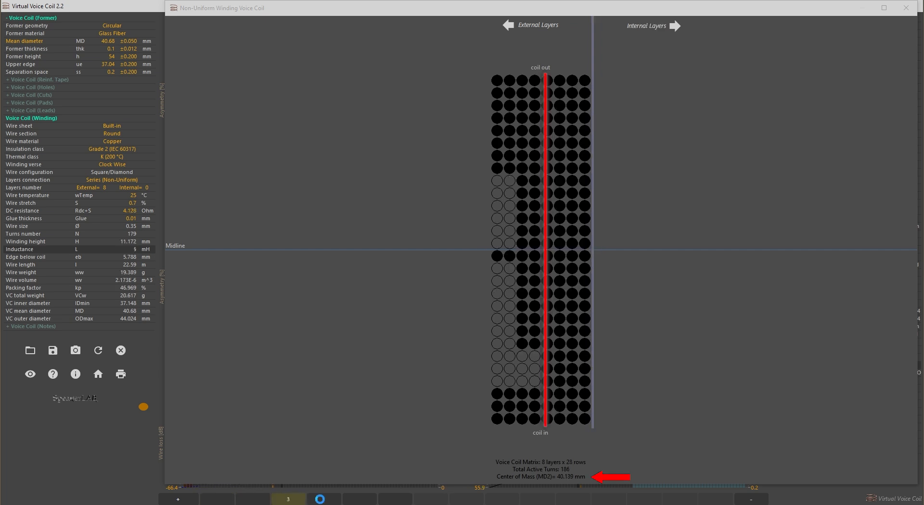
left_click(354, 501)
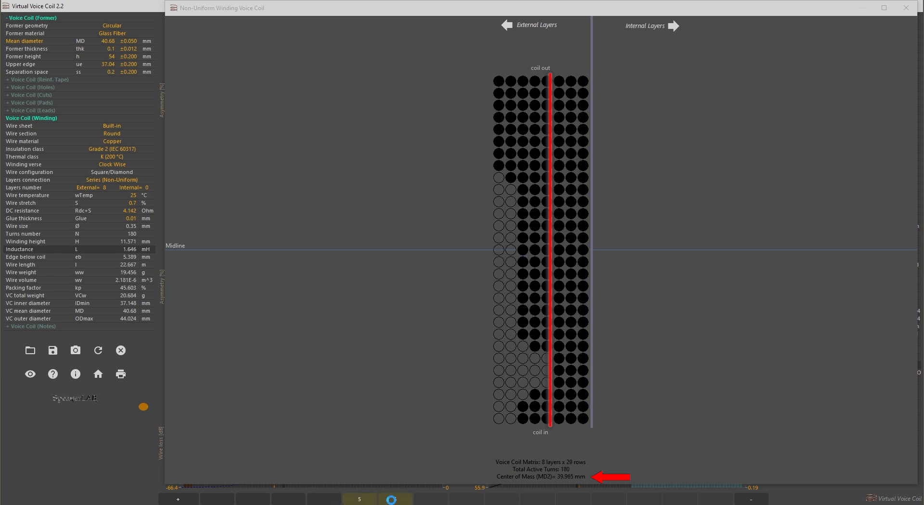
left_click(391, 500)
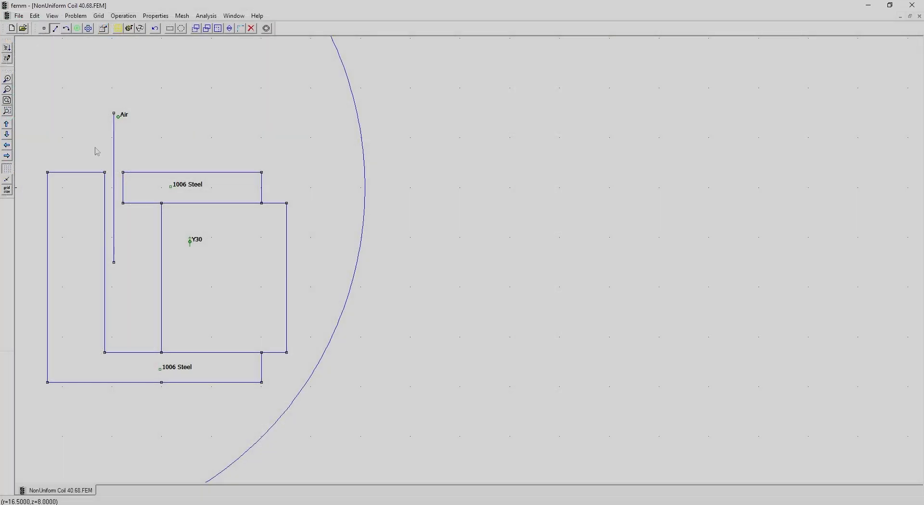
In FEMM, shift the vertical air-gap line horizontally by (39.951-40.68)/2, keeping the vertical shift at 0.
right_click(114, 152)
left_click(195, 29)
double_click(470, 263)
type("(39.951")
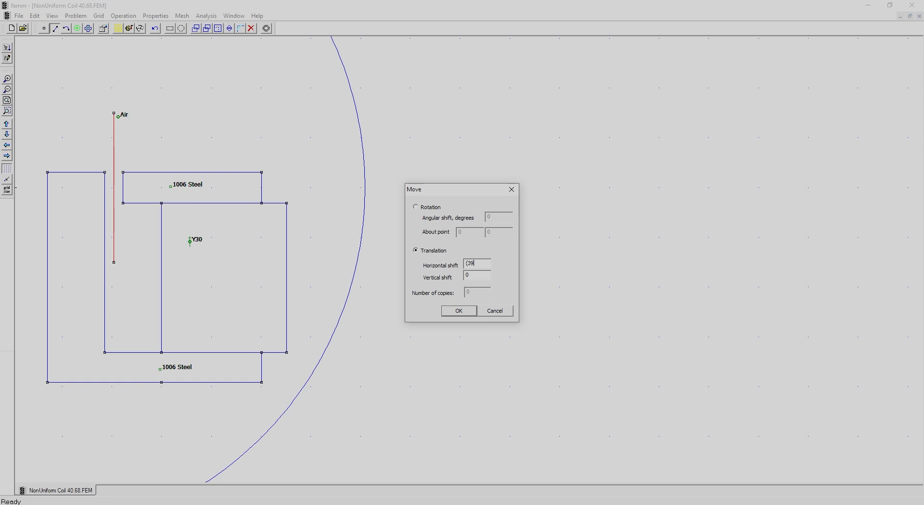
type("-40.68)/2")
left_click(459, 309)
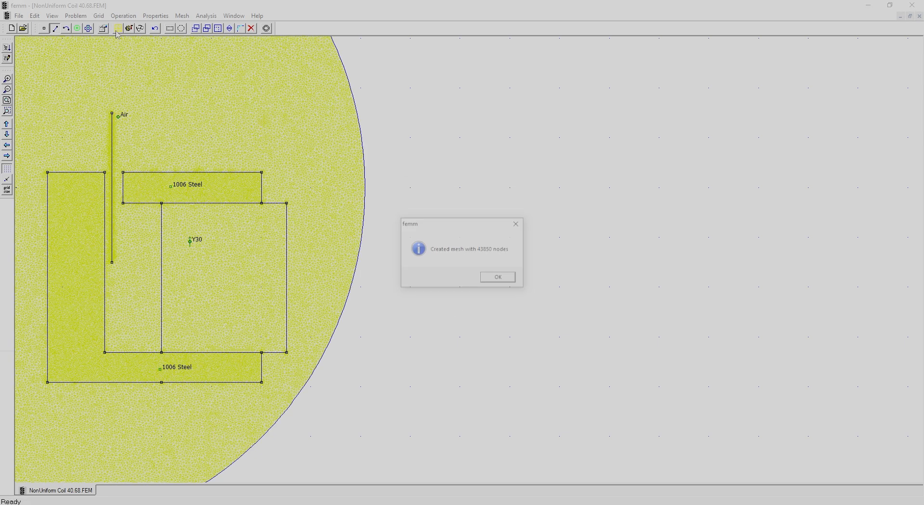
key("Return")
Run the magnetic analysis, open the results and define a contour along the shifted air-gap line from its lower to its upper end.
left_click(129, 28)
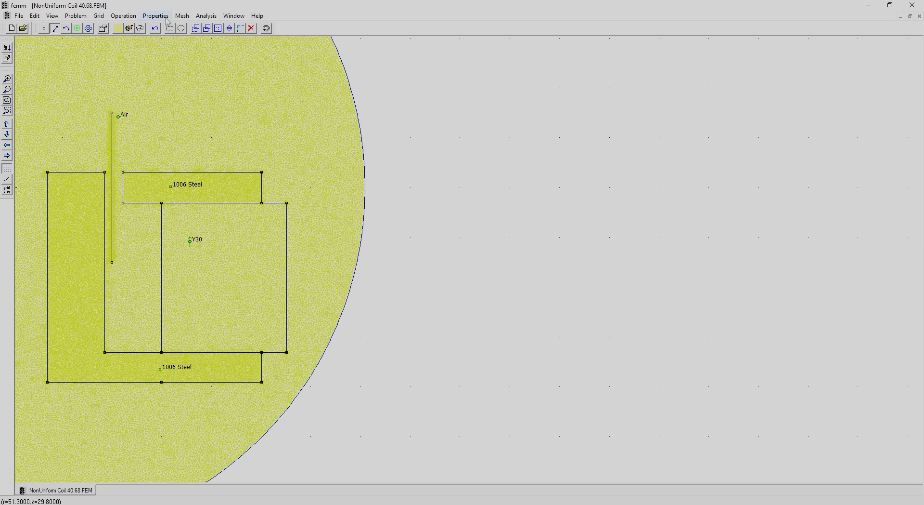
left_click(140, 28)
left_click(55, 28)
left_click(81, 306)
left_click(80, 217)
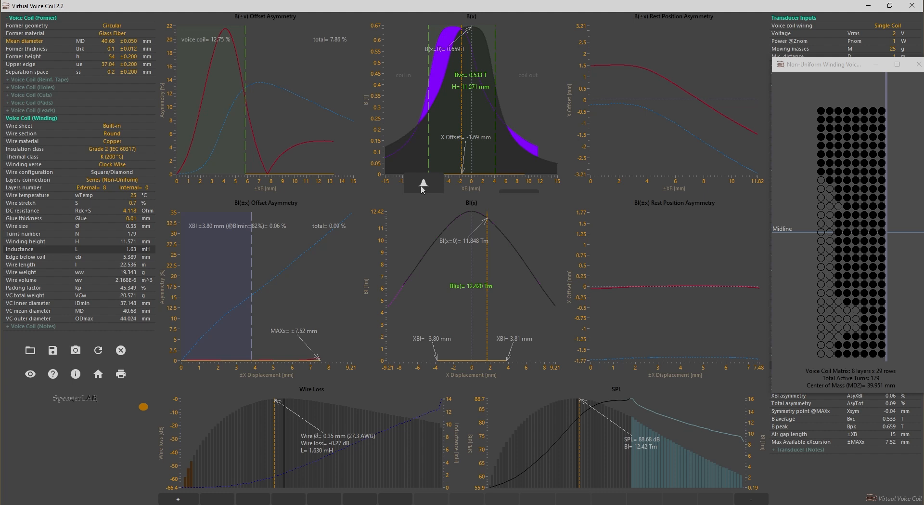
Back in Virtual Voice Coil, import the new motor flux density text file and set the coil's X offset to -1.70 mm.
left_click(423, 185)
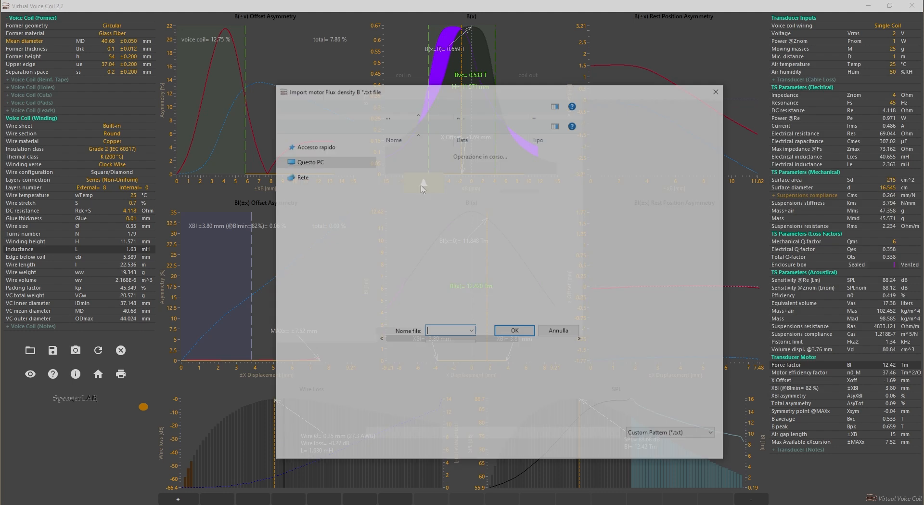
left_click(407, 169)
double_click(407, 169)
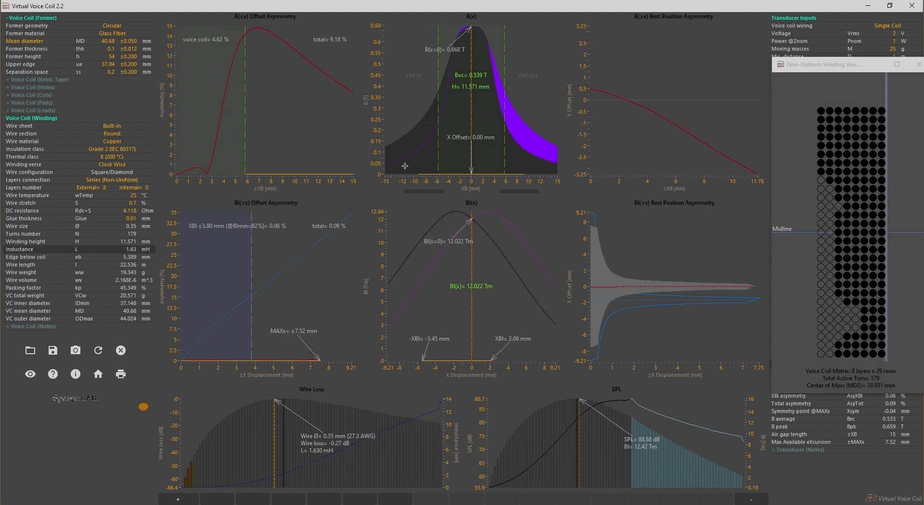
mouse_move(467, 152)
left_mouse_down()
mouse_move(450, 152)
mouse_move(463, 154)
left_mouse_up()
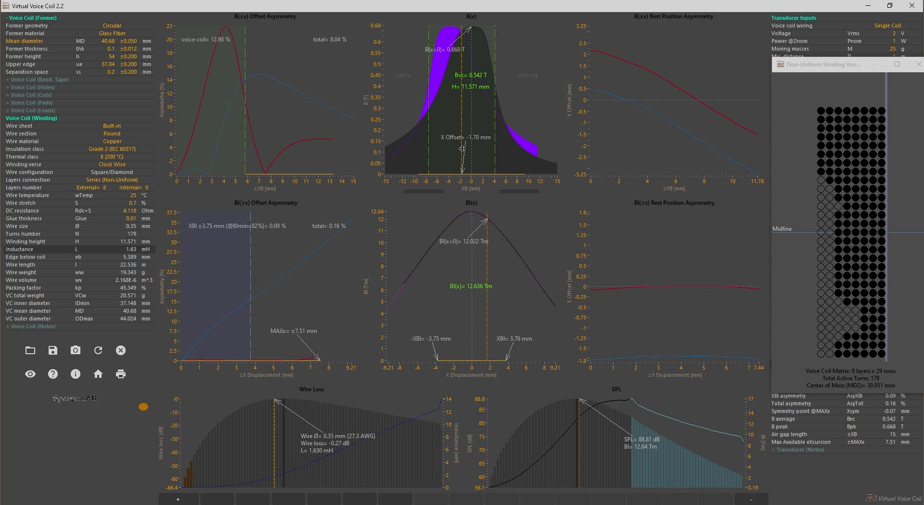
Store the updated design in memory slot 7 and compare it with the original coil in slot 1.
left_click(178, 499)
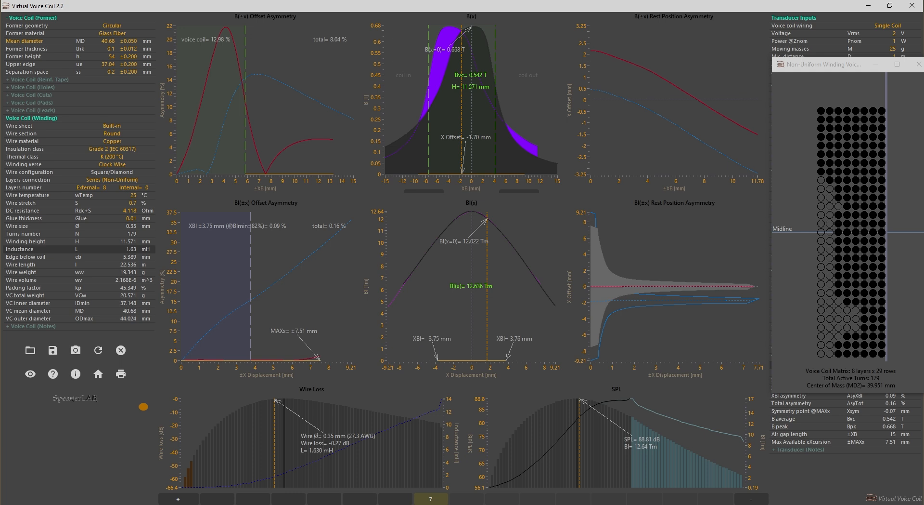
left_click(220, 497)
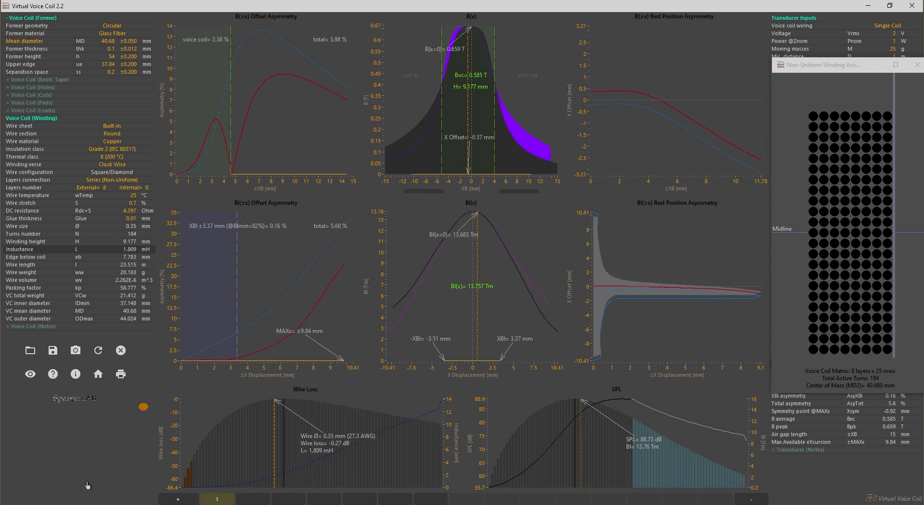
left_click(426, 499)
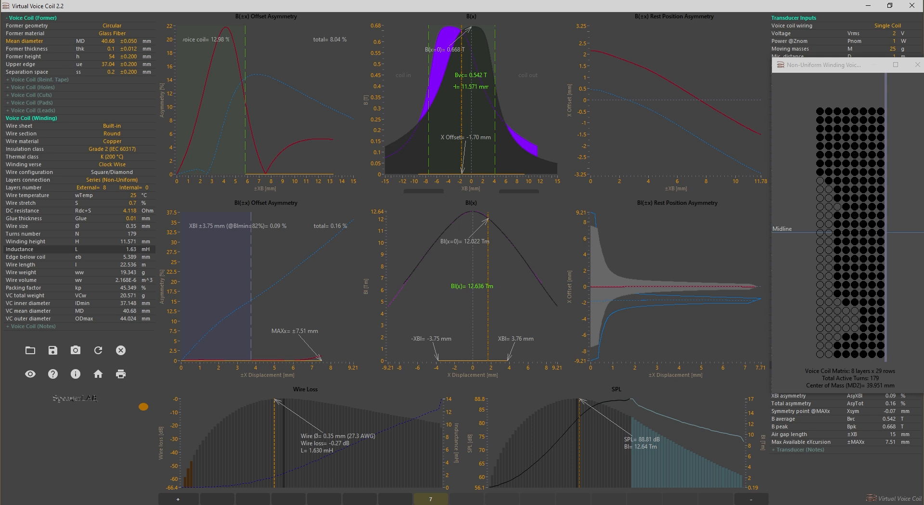
In COMSOL, rebuild the woofer geometry with the non-uniform coil shifted down in the gap and open the Bl(x) result.
double_click(173, 213)
type("2")
left_click(118, 422)
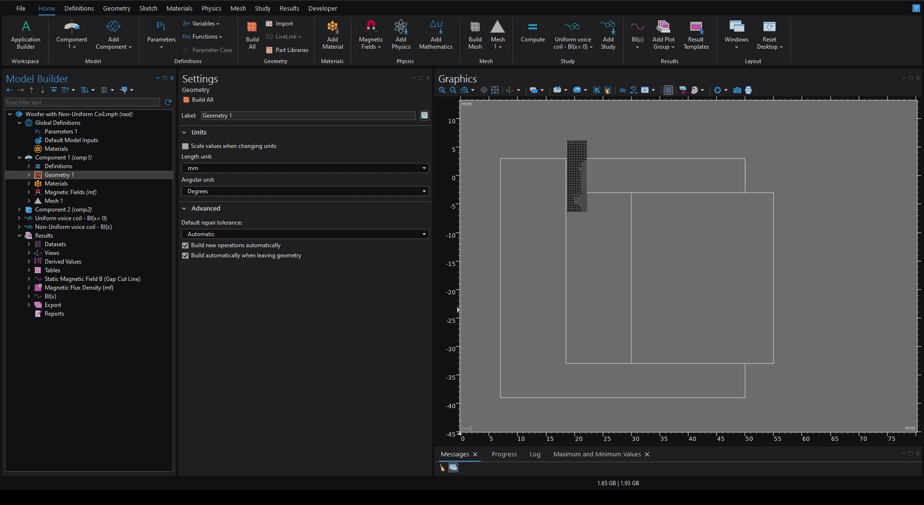
left_click(209, 100)
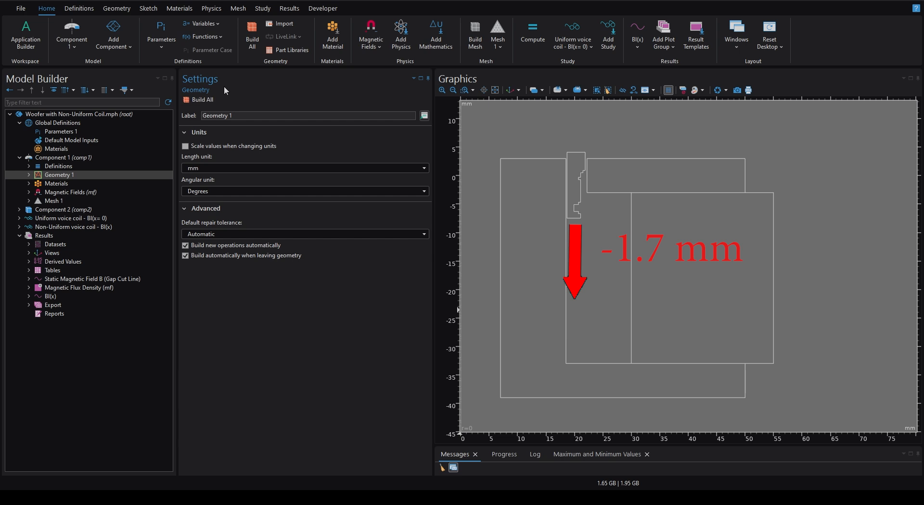
left_click(39, 299)
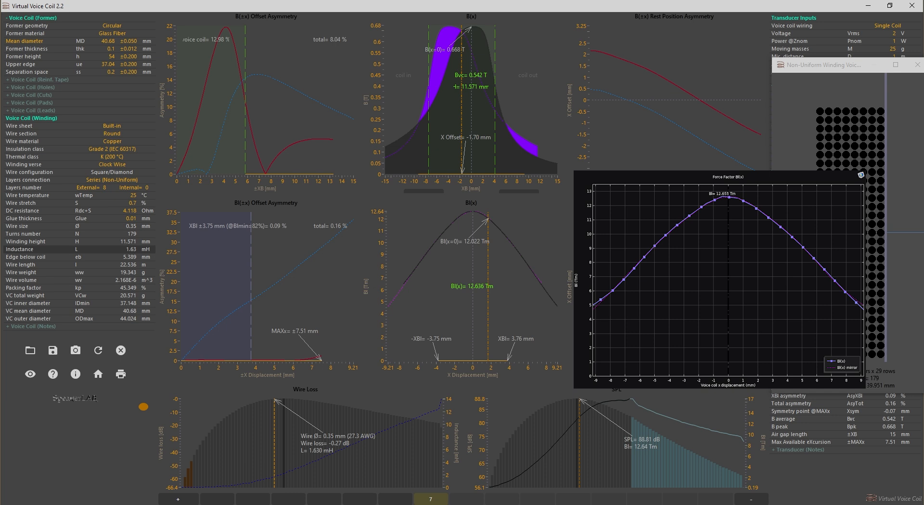
Switch the Virtual Voice Coil interface to the light theme and back to the dark one.
left_click(871, 499)
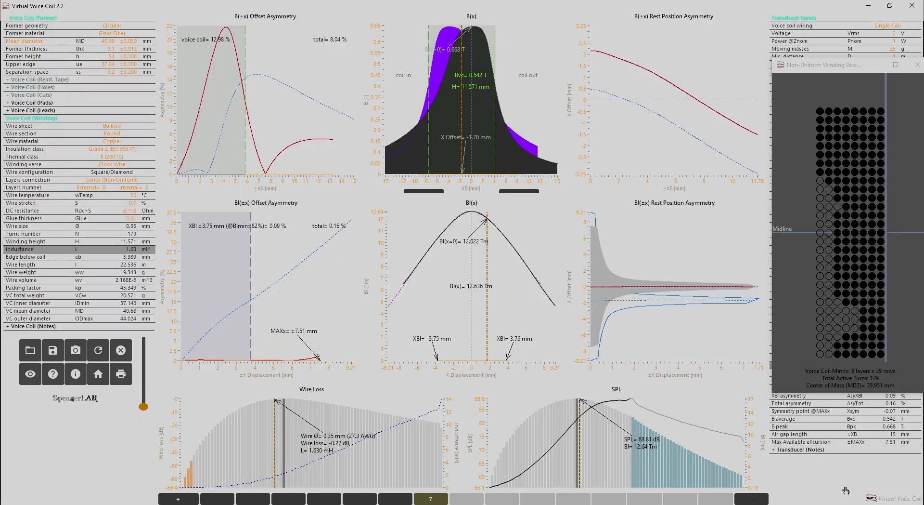
left_click(870, 499)
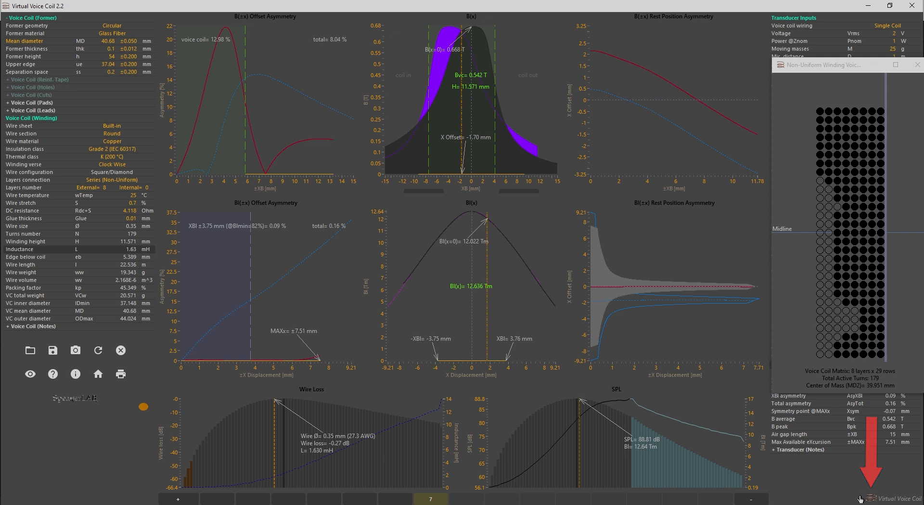